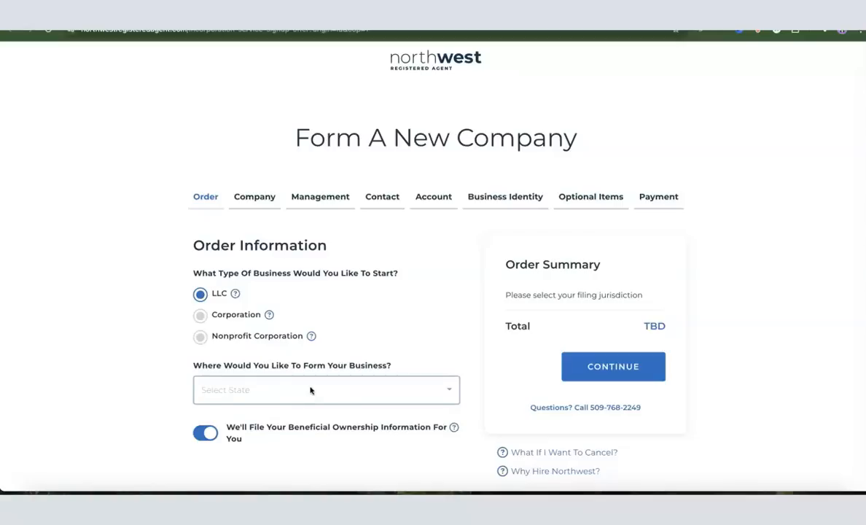
- Choose New Mexico as the state where the LLC will be formed
left_click(292, 12)
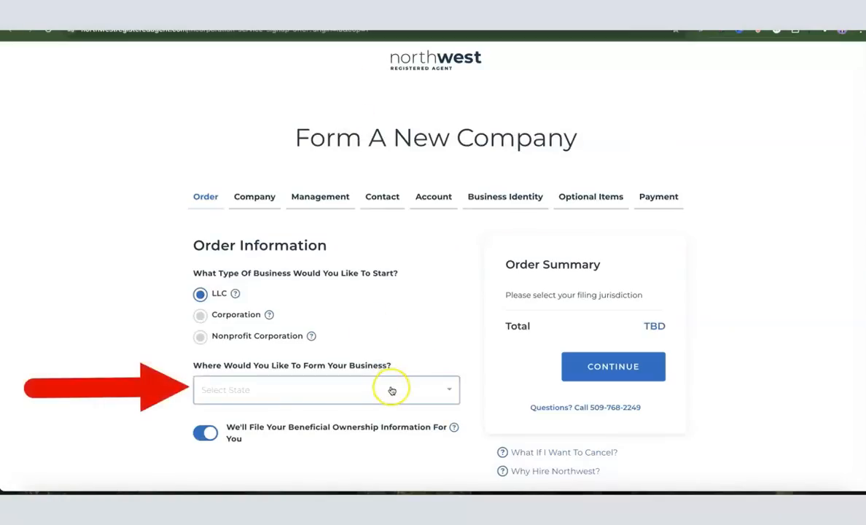
left_click(392, 391)
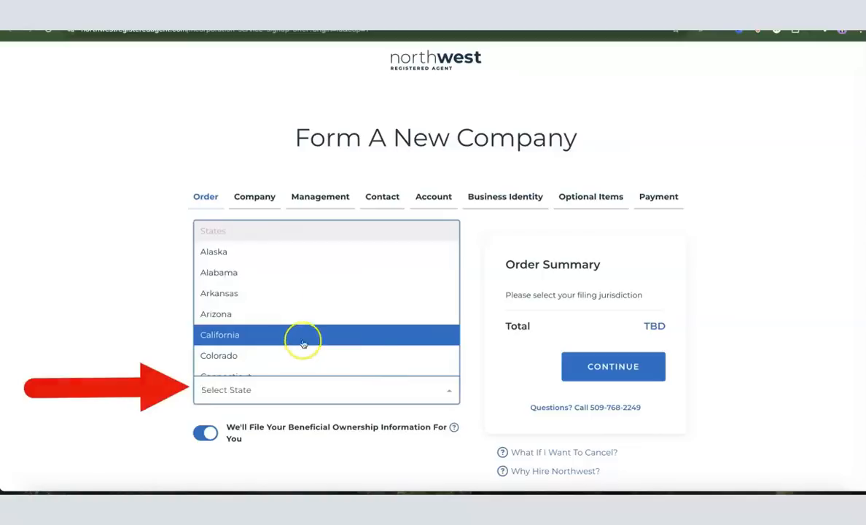
scroll(321, 313, "down", 10)
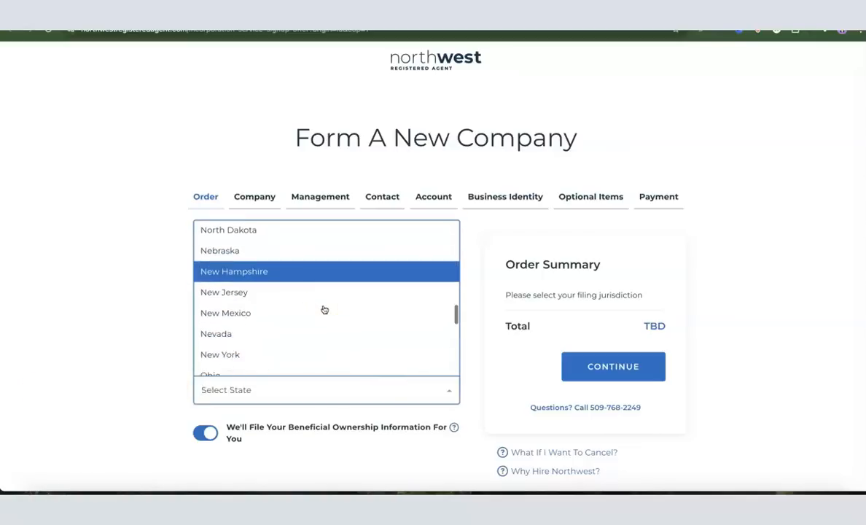
scroll(324, 310, "down", 2)
left_click(249, 267)
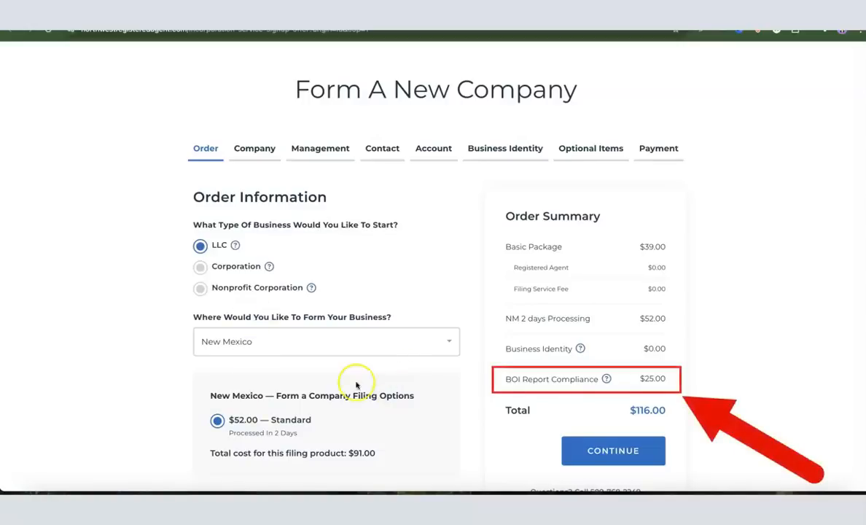
- Keep the standard New Mexico filing option and continue the order to the company details
left_click(176, 370)
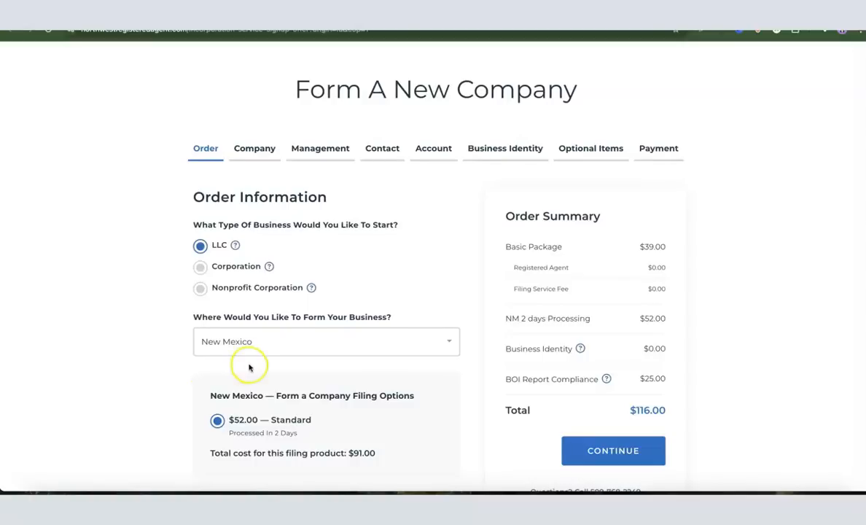
scroll(251, 366, "down", 1)
scroll(256, 361, "down", 1)
scroll(265, 348, "up", 1)
left_click(646, 382)
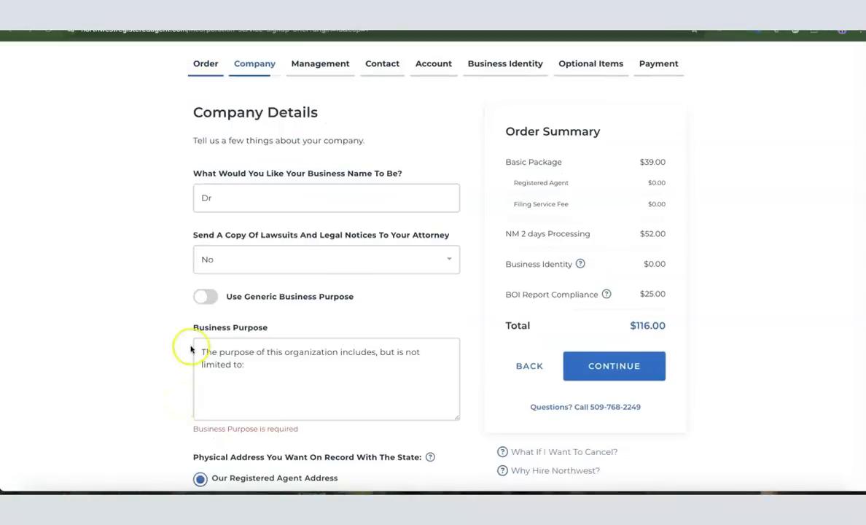
- Complete the business name as "Dropshipping Hustle"
left_click(236, 199)
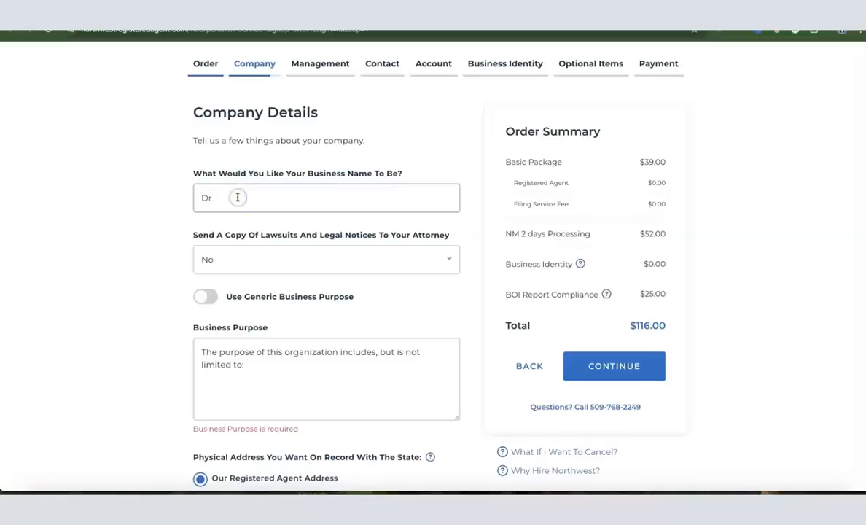
left_click(238, 200)
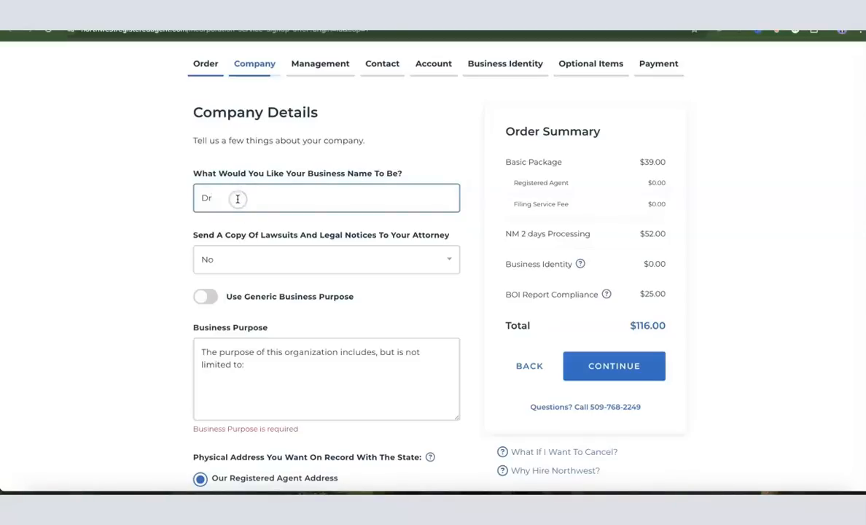
type("opshipping Hustle")
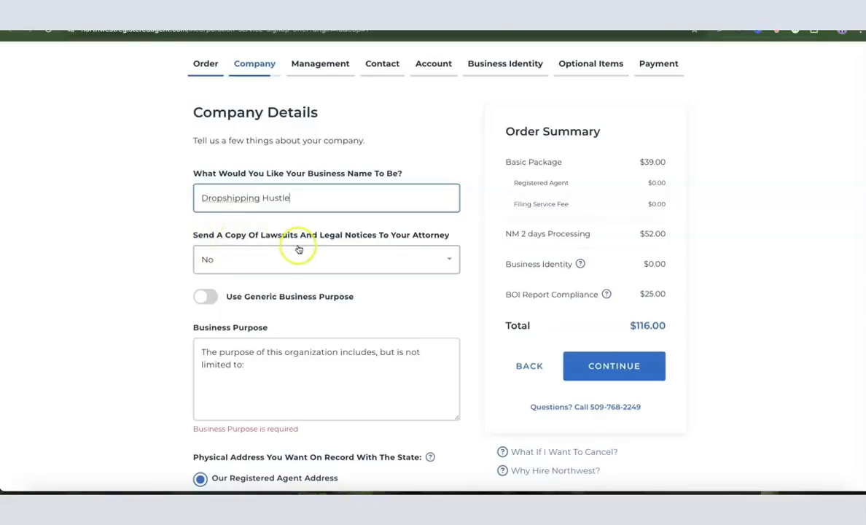
- Try sending copies of lawsuits and legal notices to the attorney, and set the option back to No
left_click(370, 260)
left_click(240, 284)
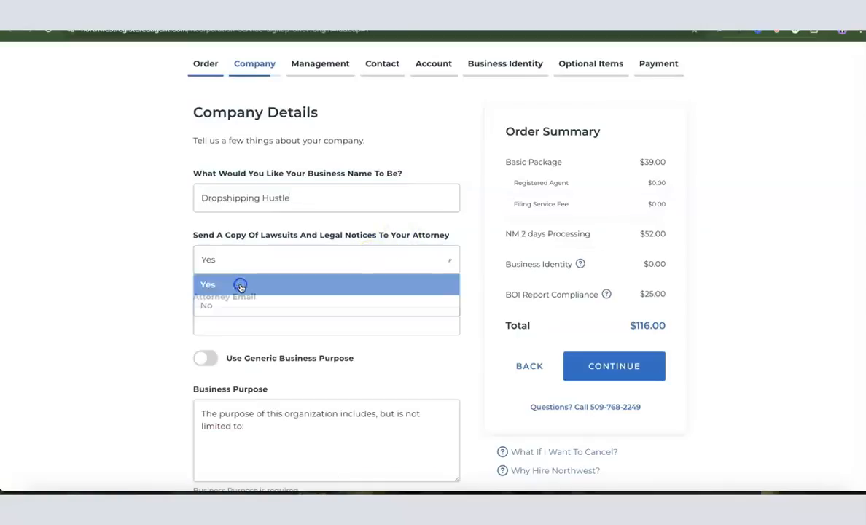
left_click(245, 325)
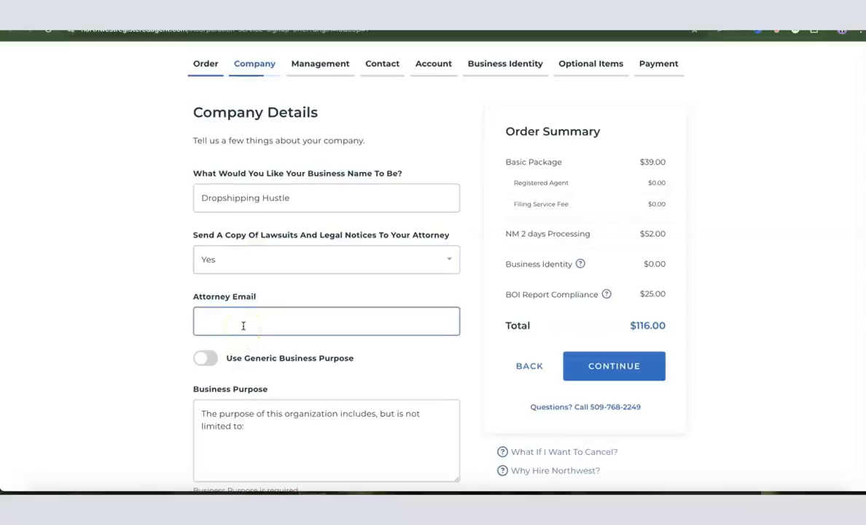
left_click(266, 254)
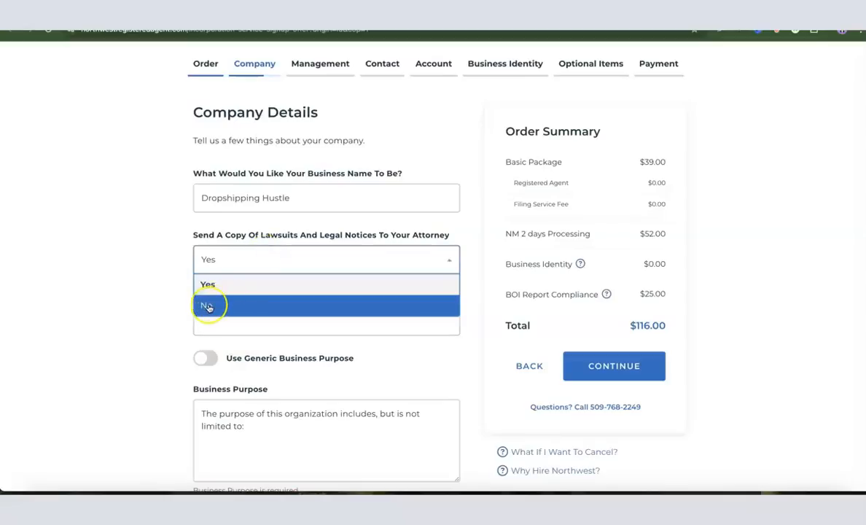
left_click(212, 307)
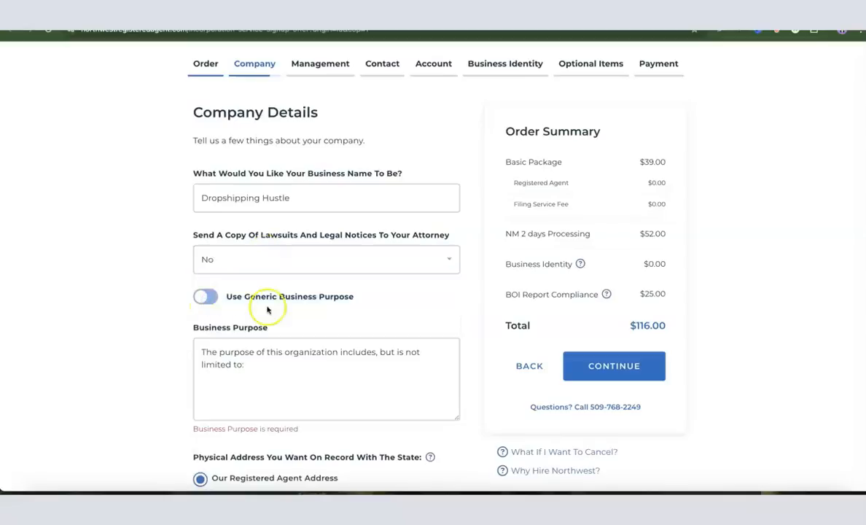
- Try the generic business purpose option and switch it off again
scroll(247, 290, "down", 1)
left_click(238, 320)
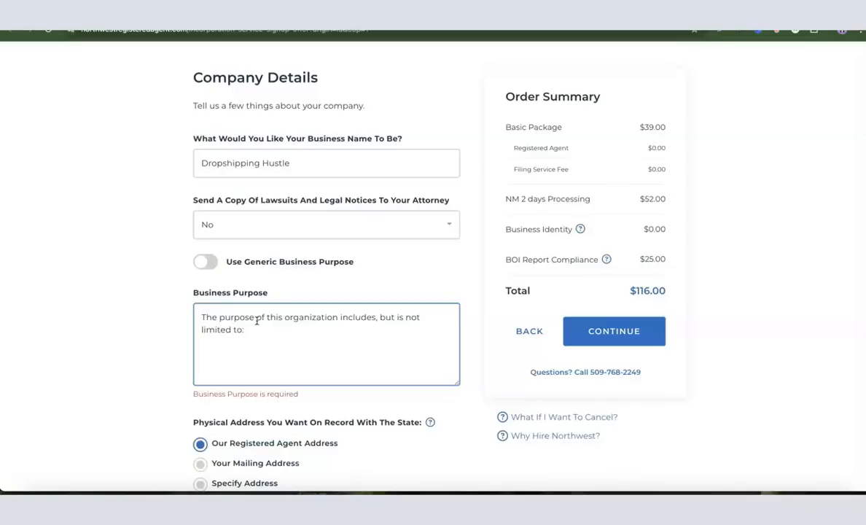
left_click(146, 319)
left_click(205, 265)
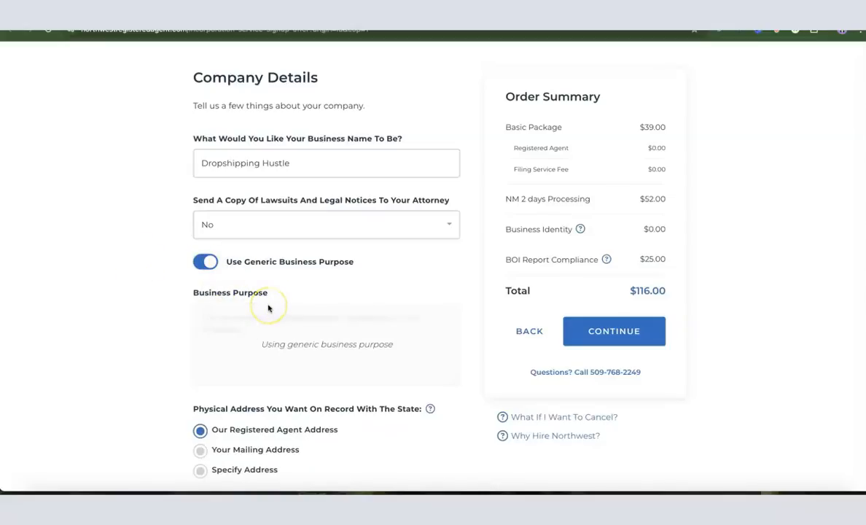
left_click(208, 262)
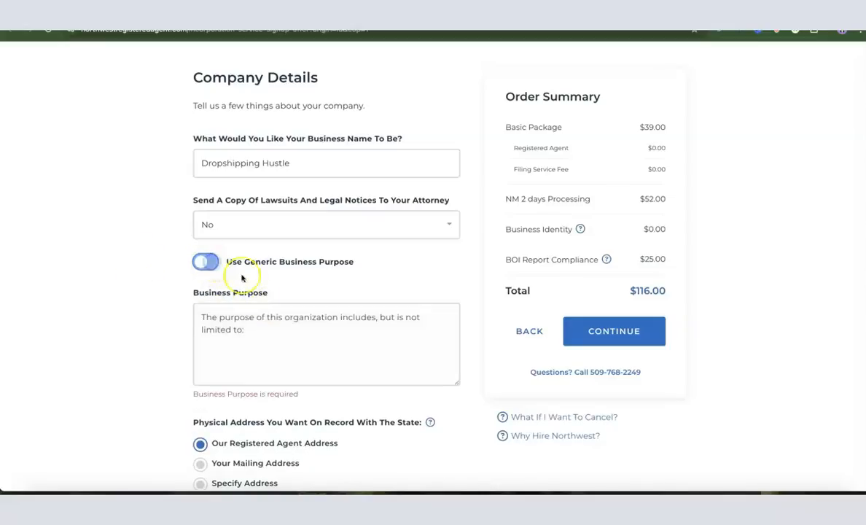
- Complete the business purpose statement with "ecommerce and sales of general product."
left_click(258, 330)
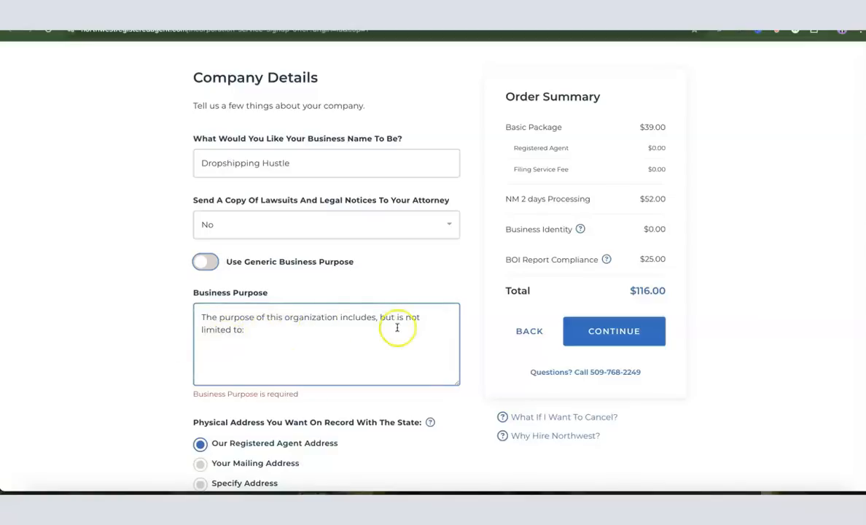
left_click(271, 330)
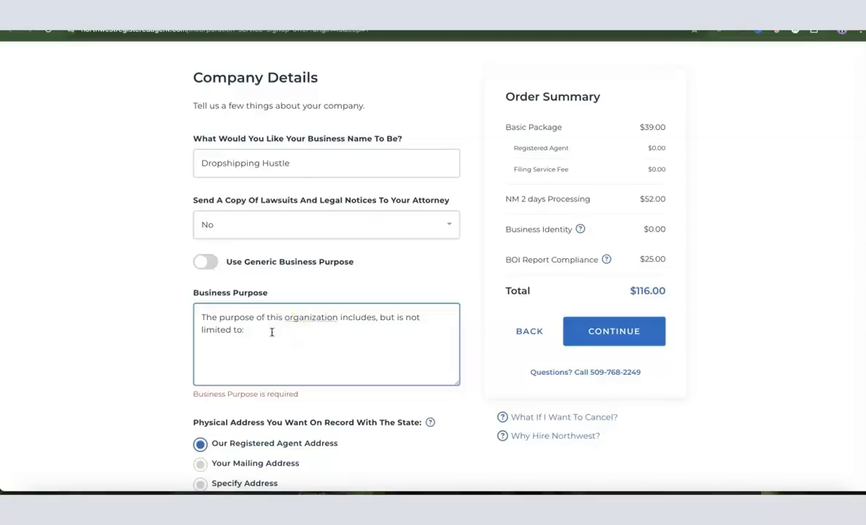
type("ecommerce and sales of general product.")
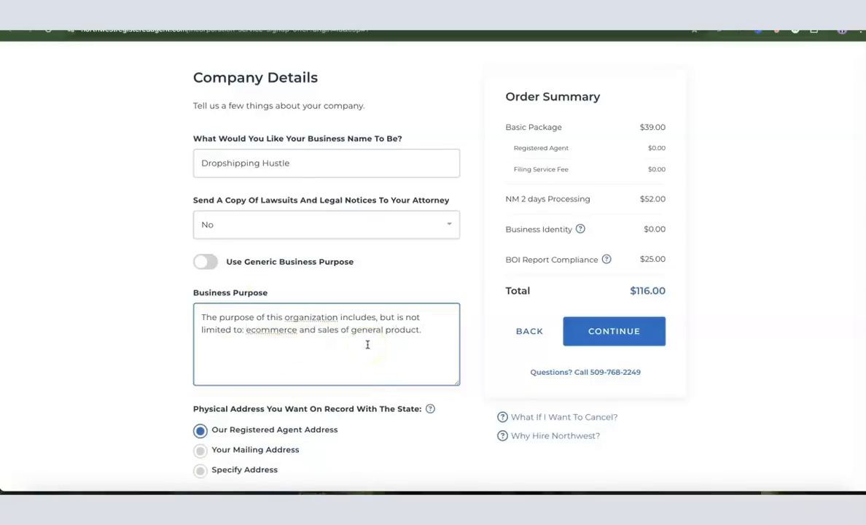
left_click(179, 310)
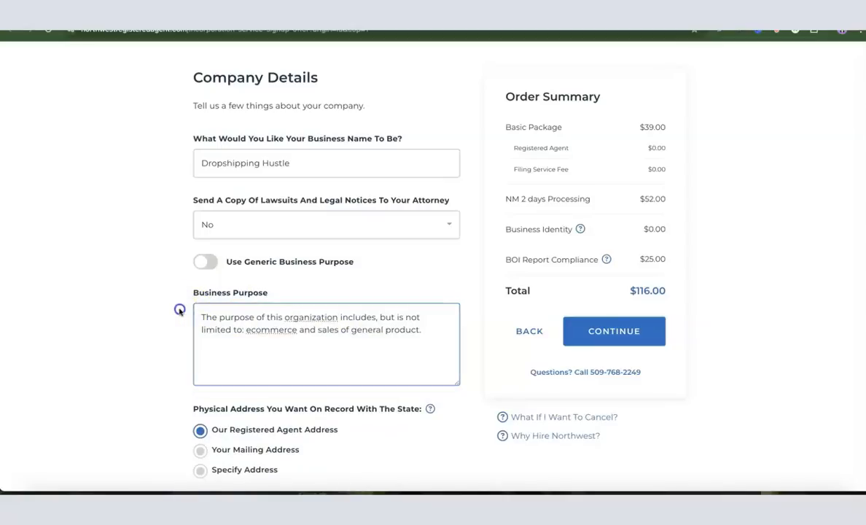
- Keep the registered agent address as both physical and mailing address, and continue to company management
scroll(258, 293, "down", 5)
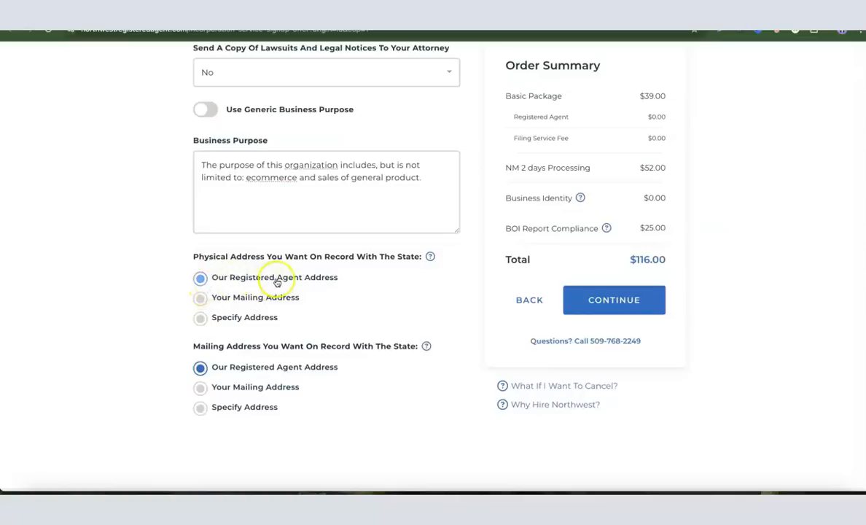
scroll(328, 287, "down", 1)
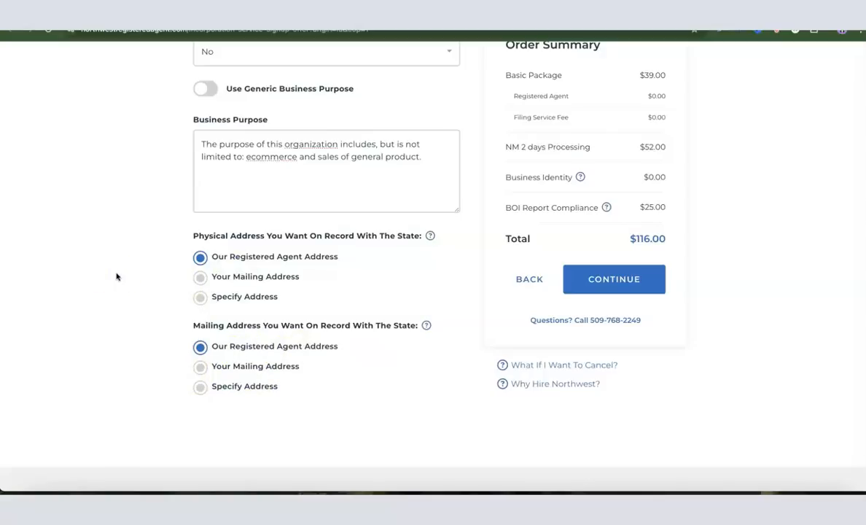
scroll(127, 285, "up", 3)
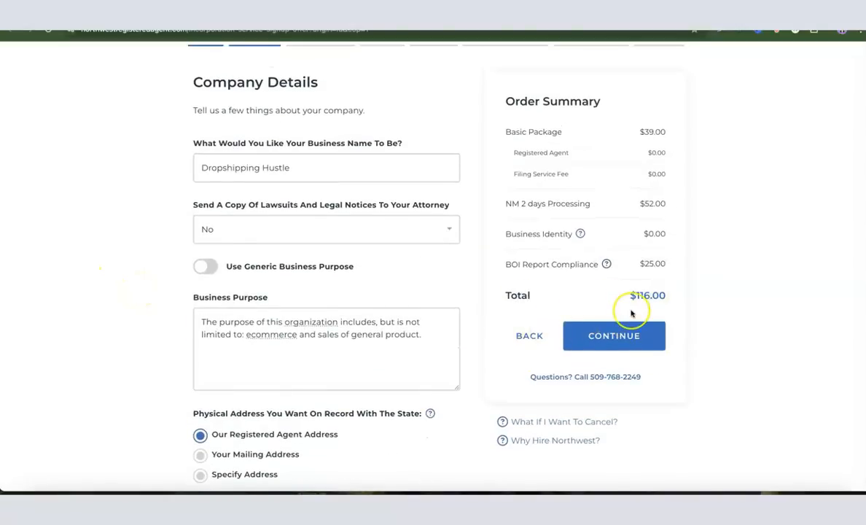
scroll(631, 309, "down", 1)
left_click(612, 329)
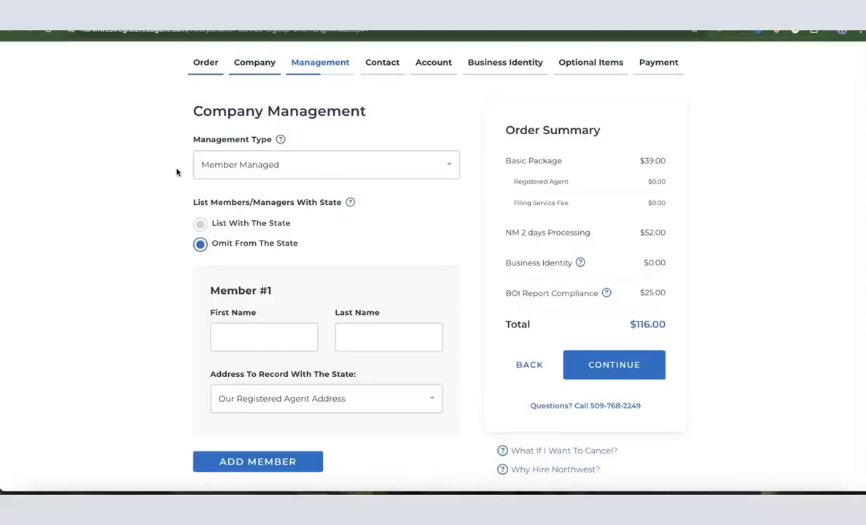
- Keep the management type as Member Managed and omit the members from the state listing
left_click(244, 168)
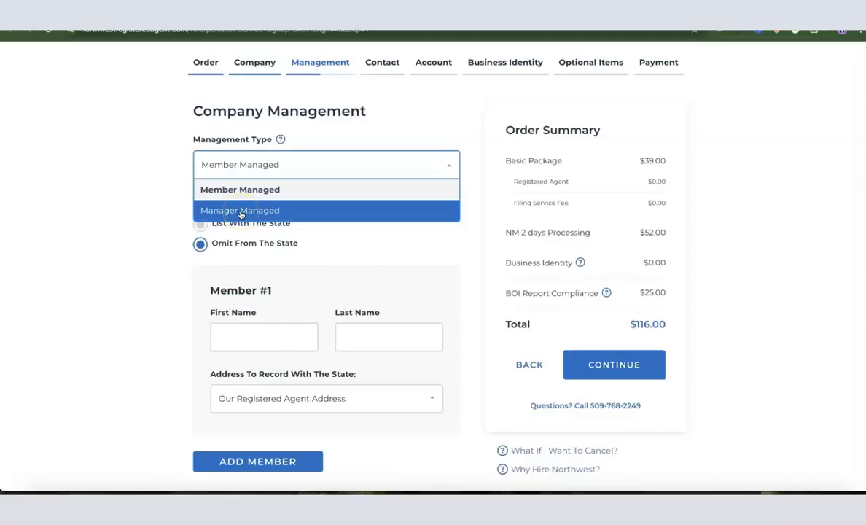
left_click(228, 190)
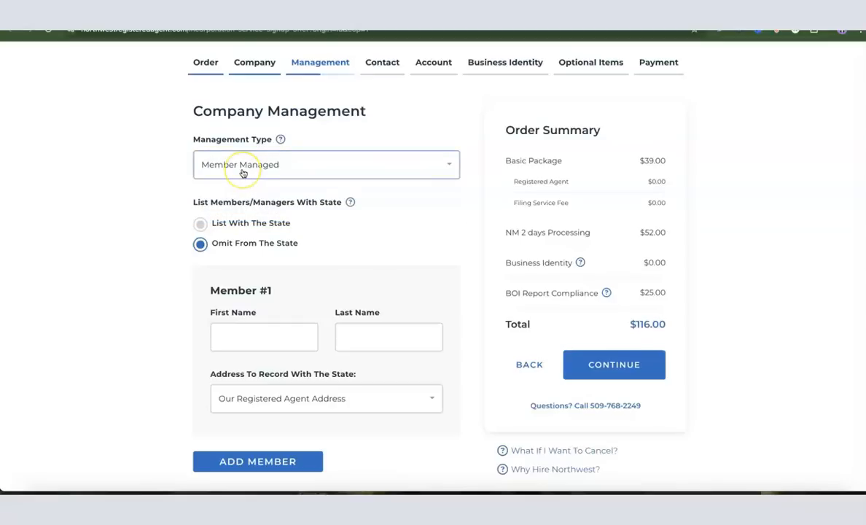
left_click(217, 246)
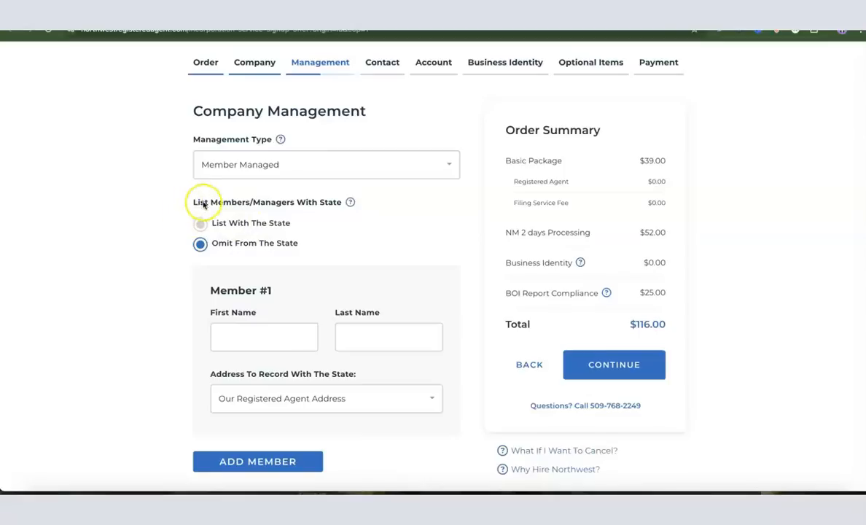
left_click(202, 244)
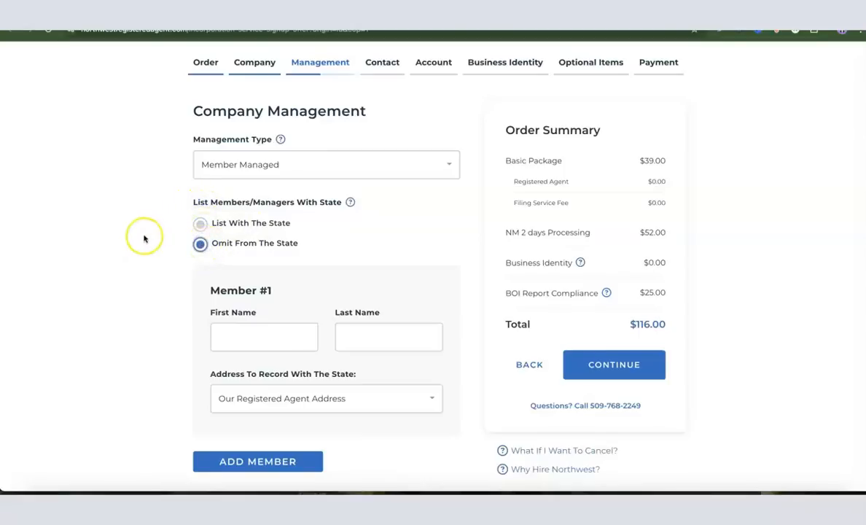
- Fill in the first name and last name of Member #1
scroll(145, 239, "down", 1)
left_click(247, 328)
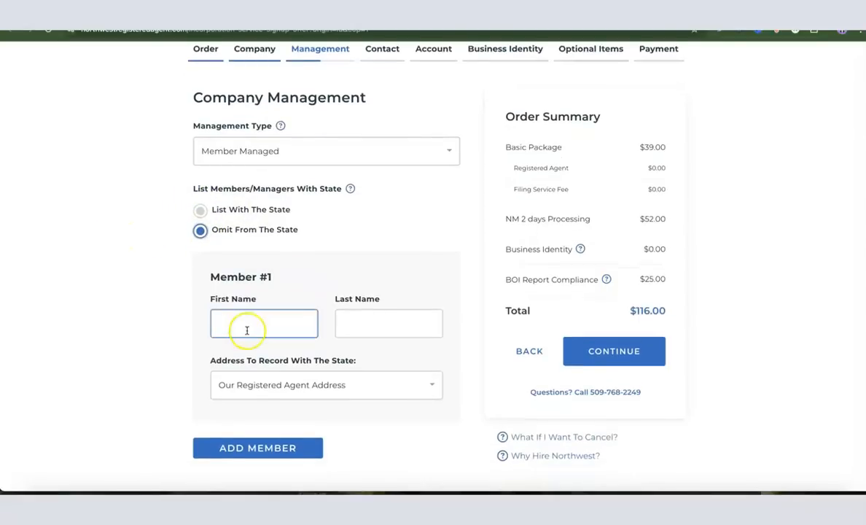
left_click(401, 324)
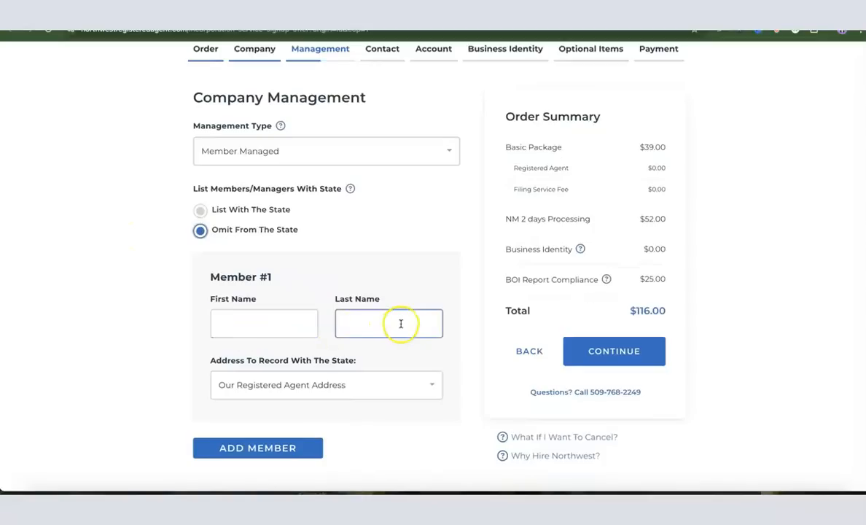
left_click(250, 330)
left_click(386, 331)
scroll(377, 329, "down", 1)
key("Tab")
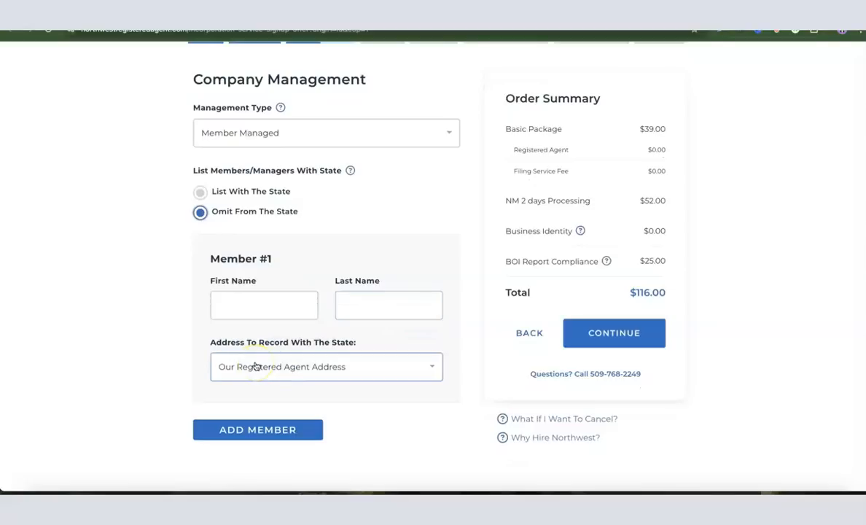
left_click(275, 371)
left_click(281, 315)
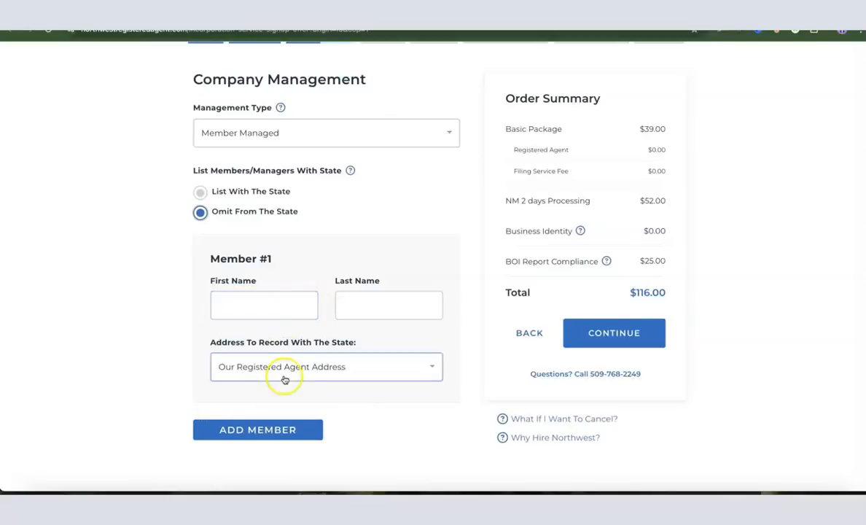
scroll(313, 369, "down", 1)
scroll(313, 369, "down", 1)
scroll(314, 363, "up", 3)
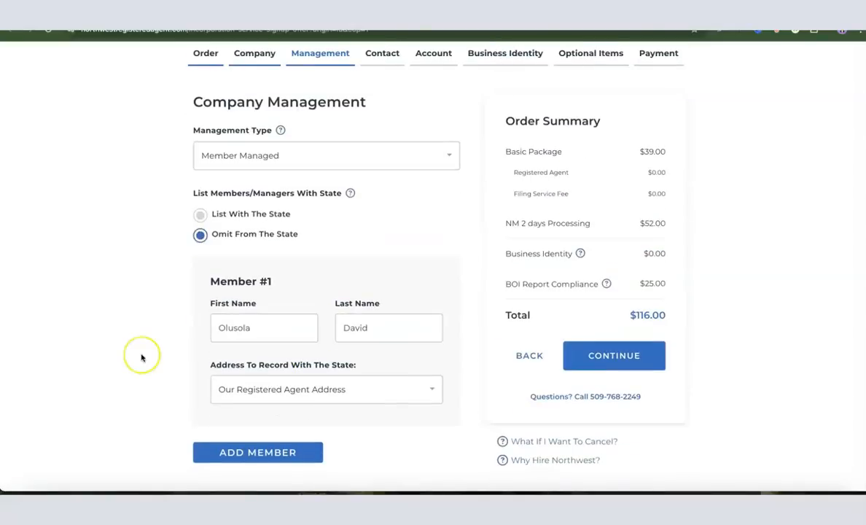
scroll(146, 352, "down", 1)
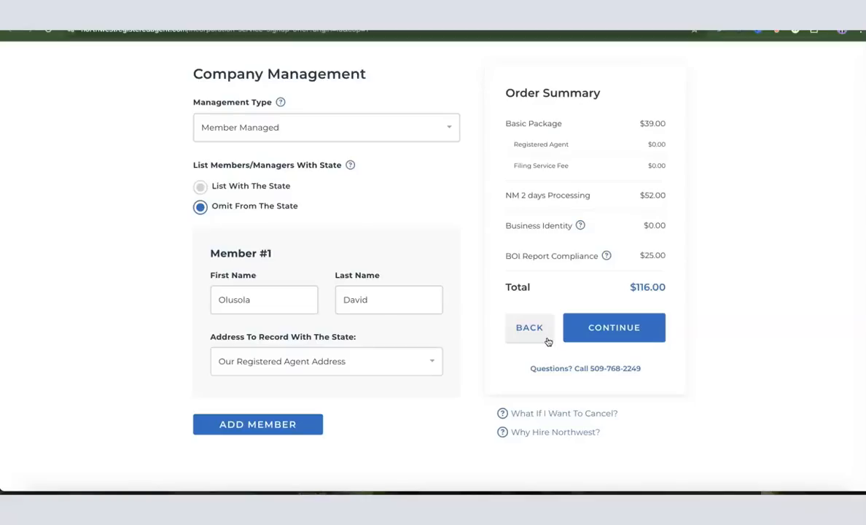
left_click(430, 360)
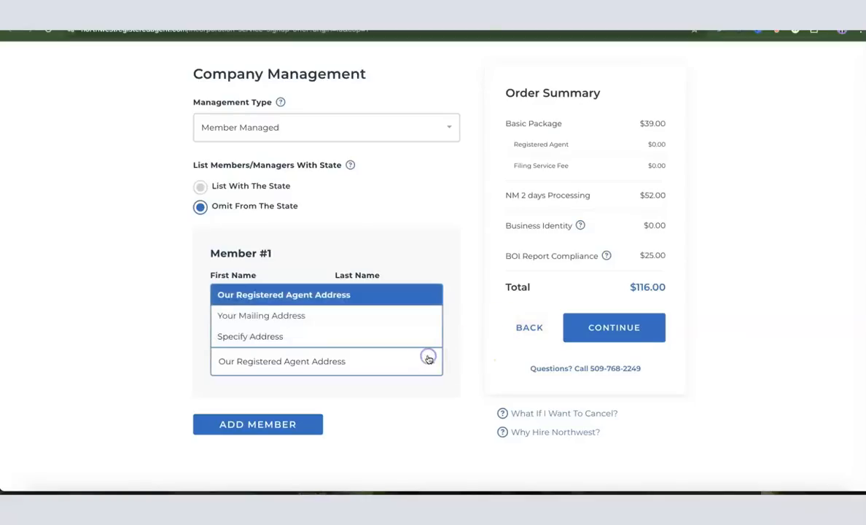
left_click(281, 337)
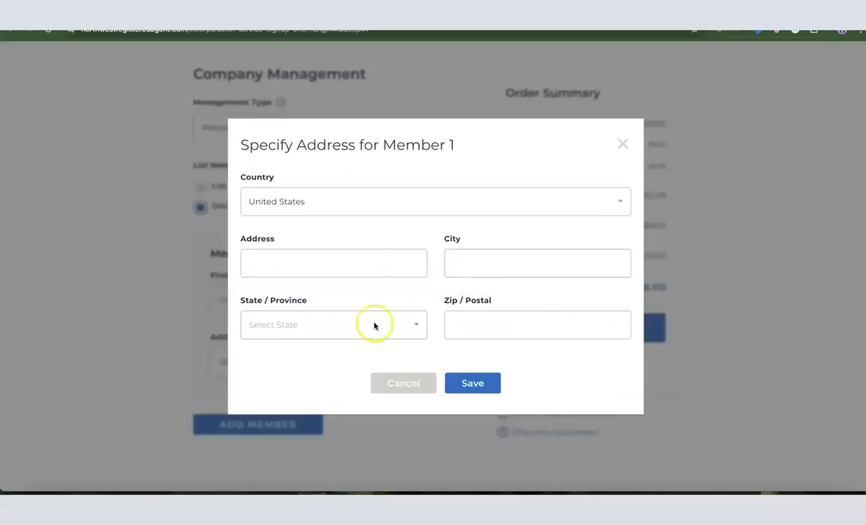
left_click(408, 261)
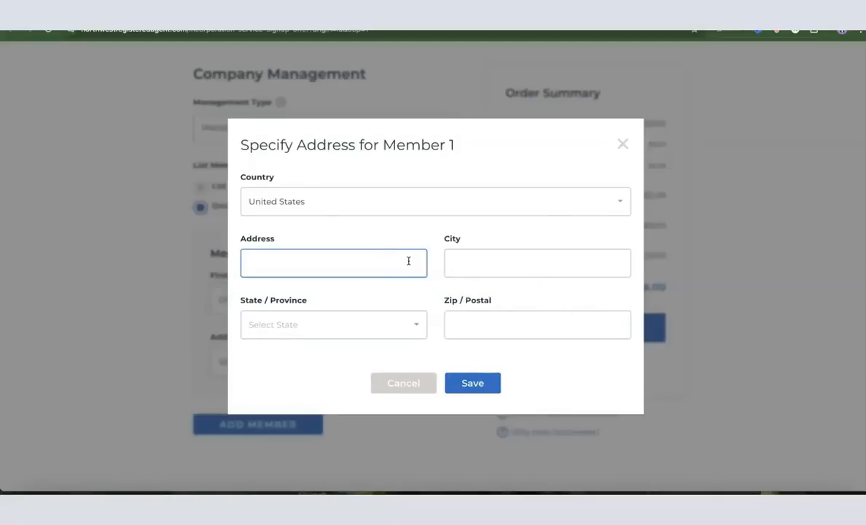
left_click(622, 145)
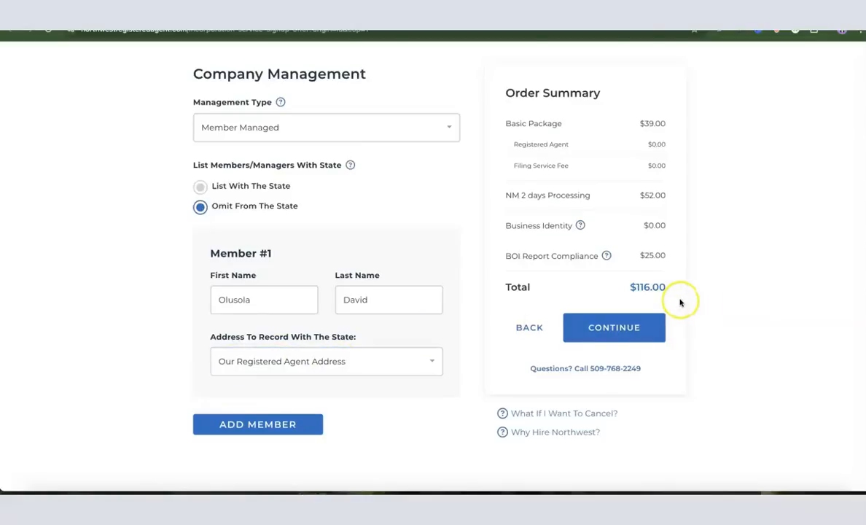
- Continue to the contact details and complete the first and last name, phone number, country, mailing address, city, state and postal code
left_click(615, 330)
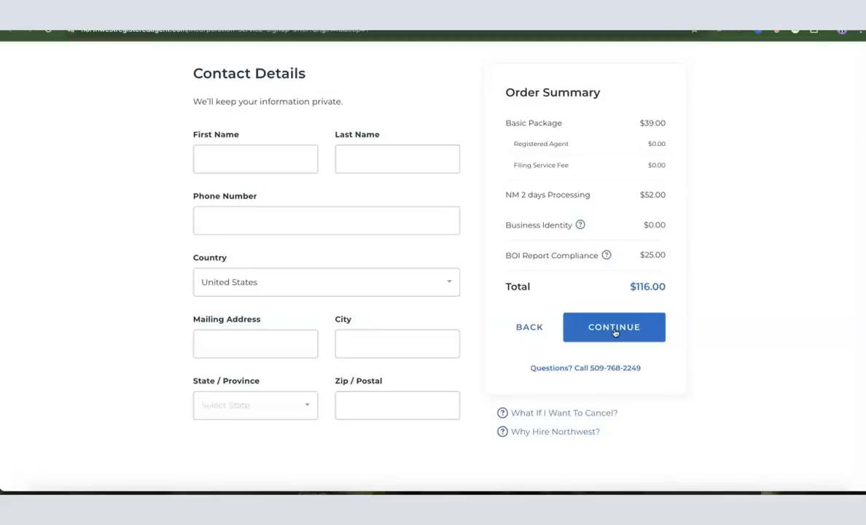
left_click(217, 161)
left_click(249, 156)
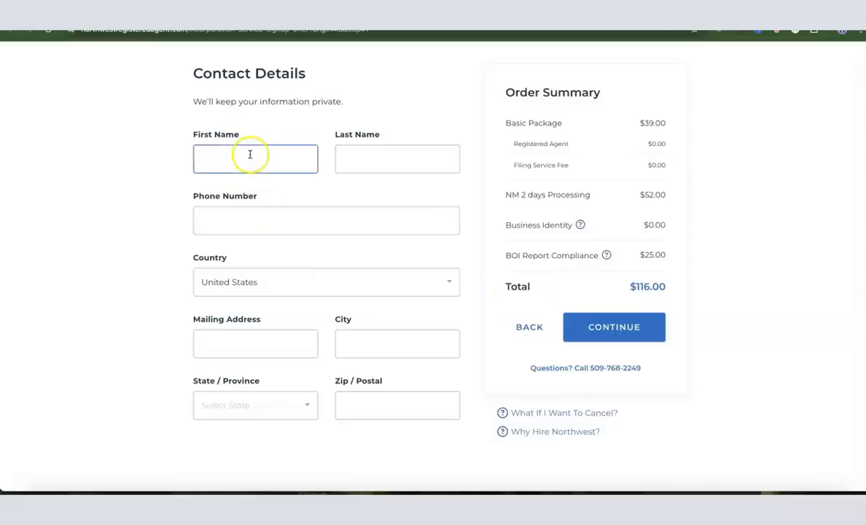
left_click(402, 165)
left_click(278, 217)
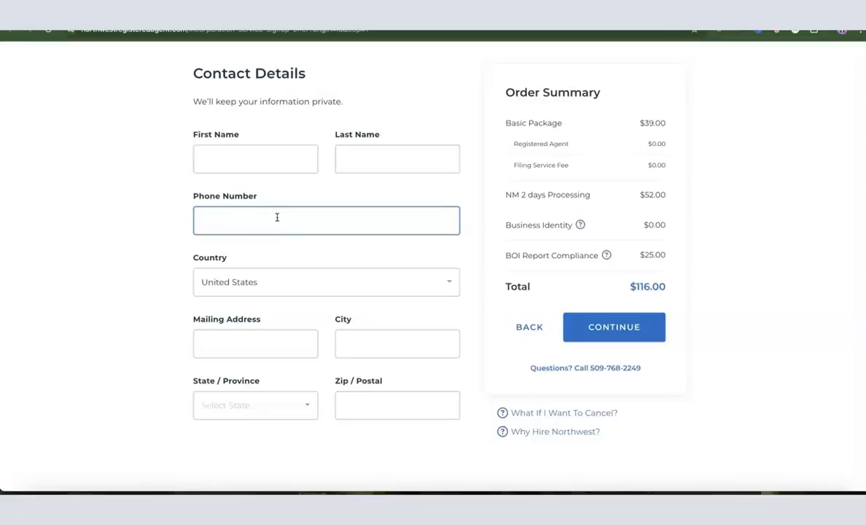
left_click(268, 220)
left_click(239, 287)
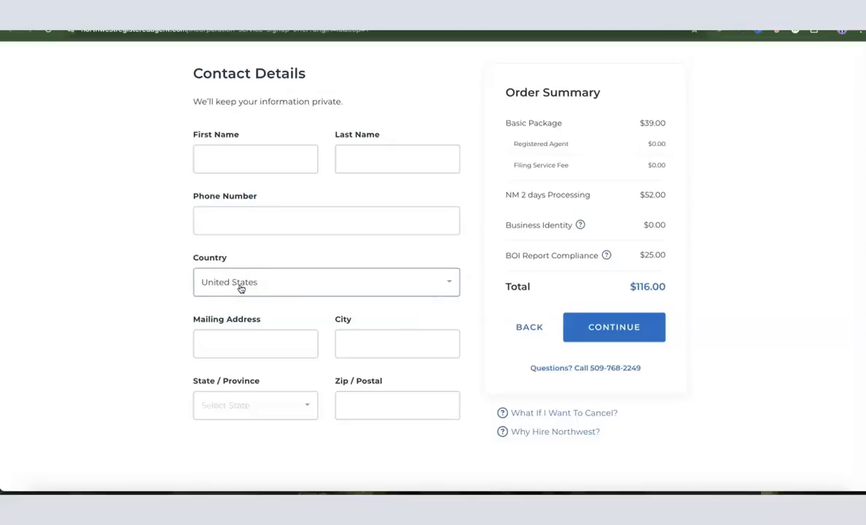
left_click(227, 348)
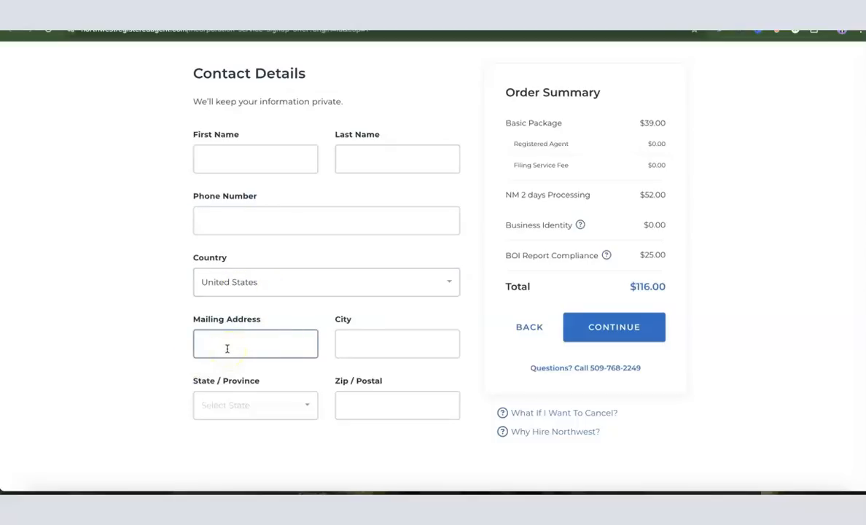
left_click(369, 354)
left_click(259, 411)
left_click(374, 410)
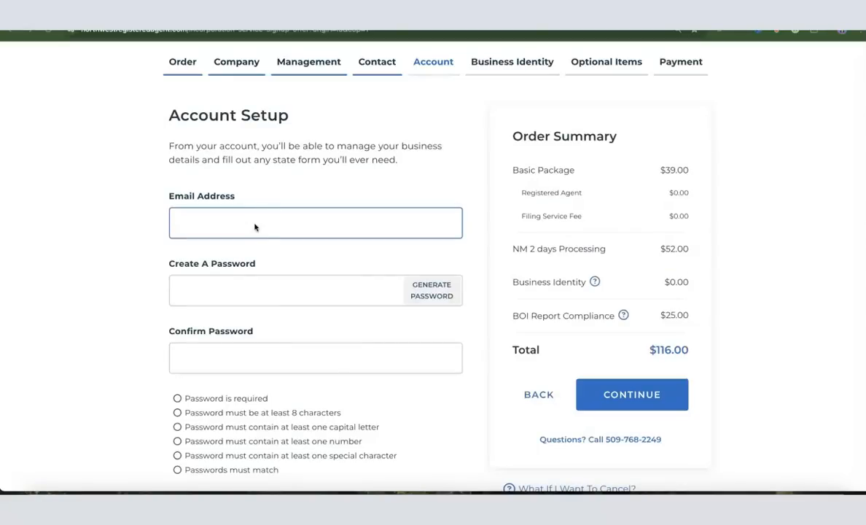
- Enter the account email address and generate a matching account password and confirmation
left_click(203, 223)
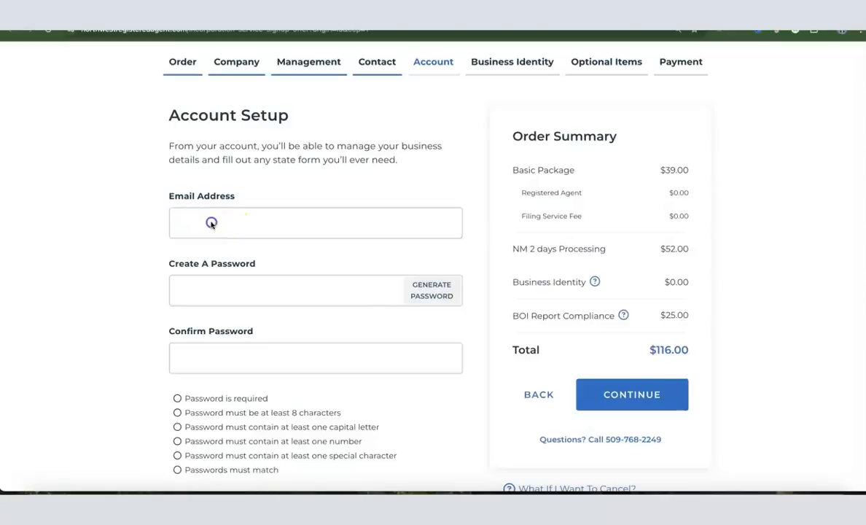
key("ctrl+v")
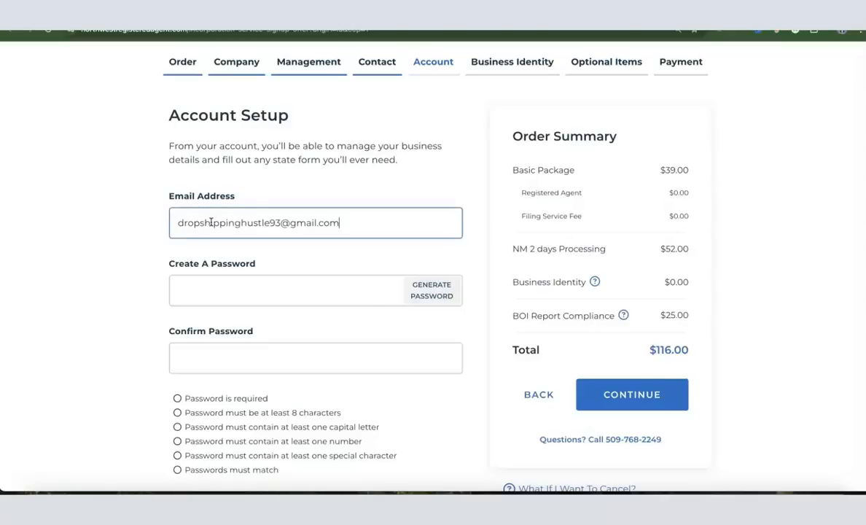
left_click(217, 297)
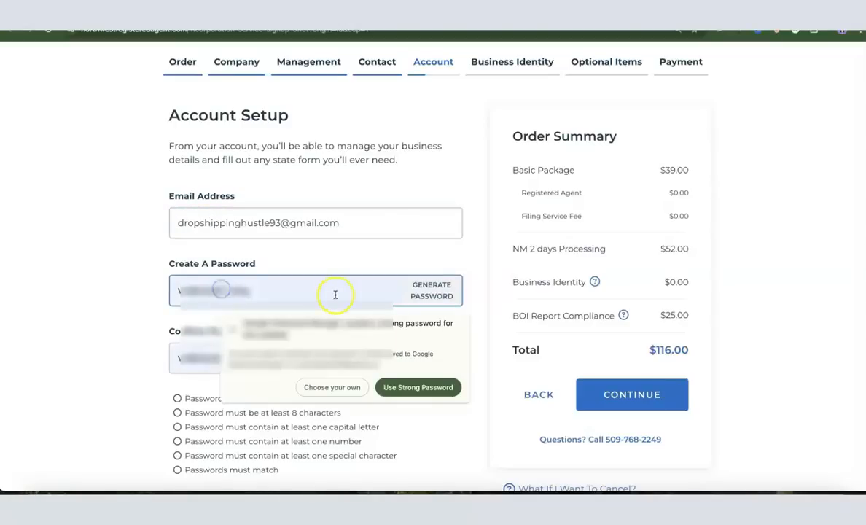
left_click(424, 298)
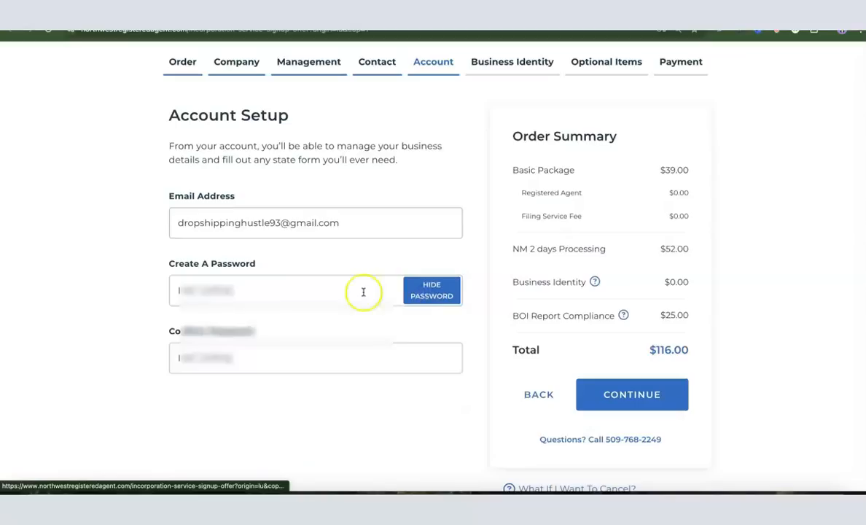
- Copy the generated account password and continue to the business identity services
scroll(155, 267, "down", 1)
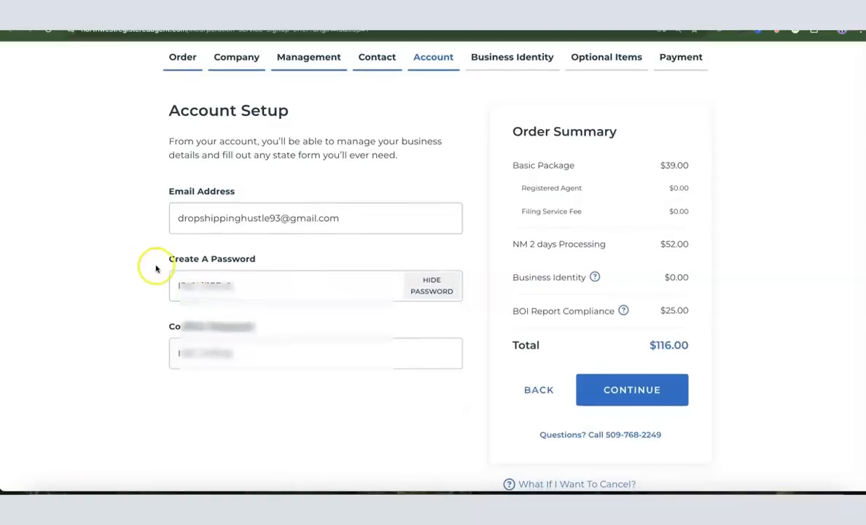
right_click(283, 289)
left_click(297, 247)
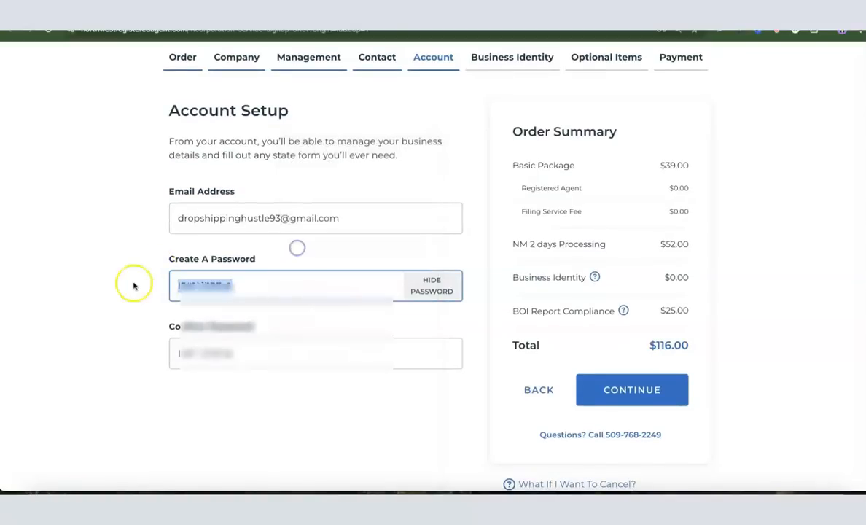
left_click(130, 284)
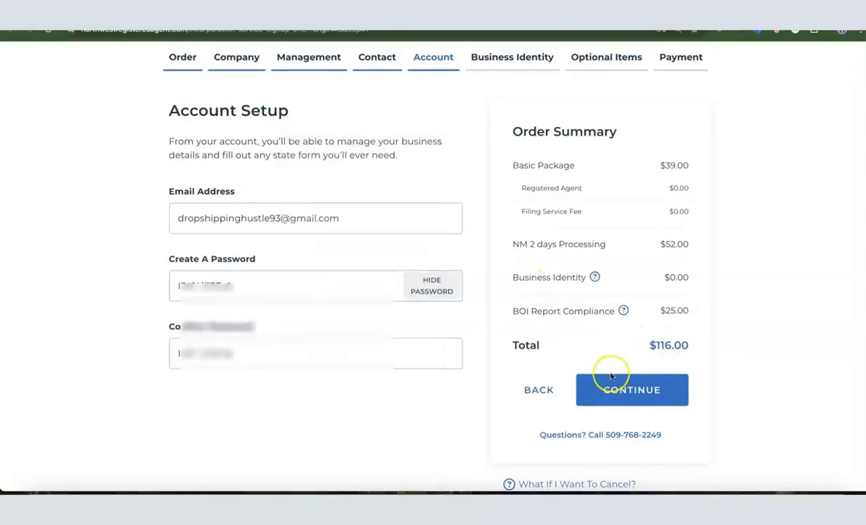
left_click(631, 388)
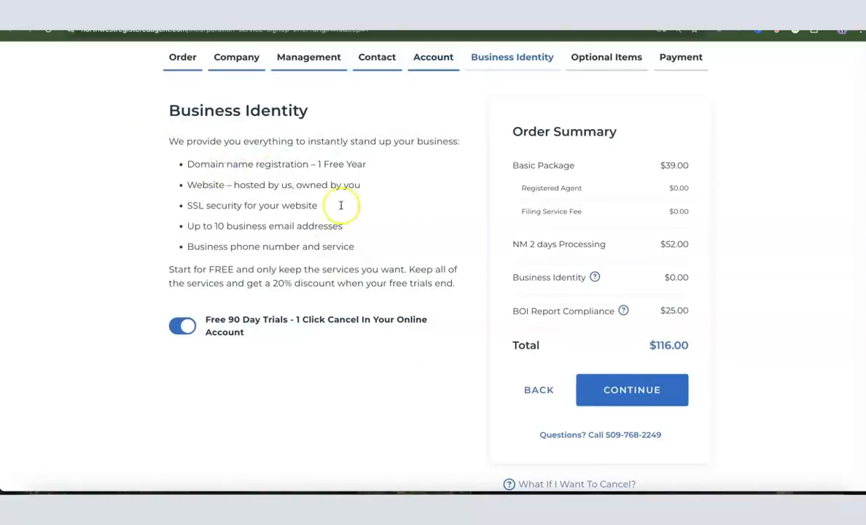
- Turn off the free 90-day trials of the business identity services
left_click(187, 326)
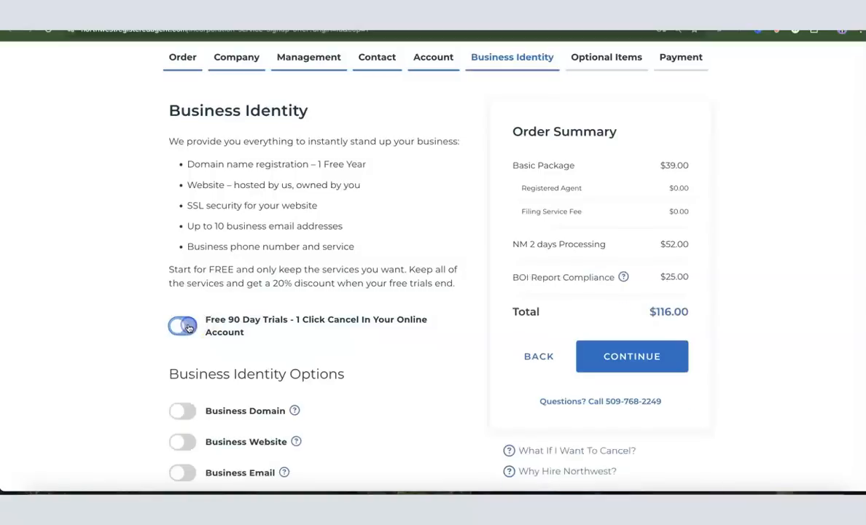
scroll(352, 247, "down", 1)
scroll(315, 232, "down", 3)
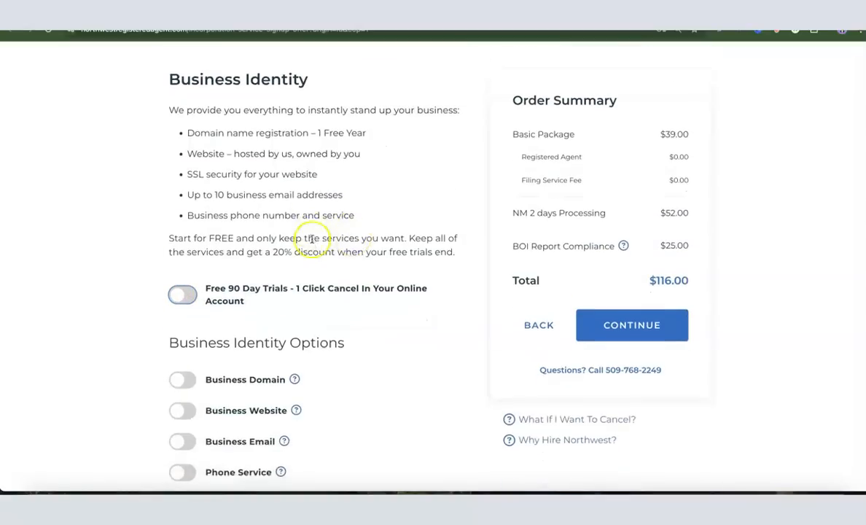
- Review the included business identity services and the separate domain, website, email and phone service options
left_click(245, 187)
scroll(281, 174, "up", 4)
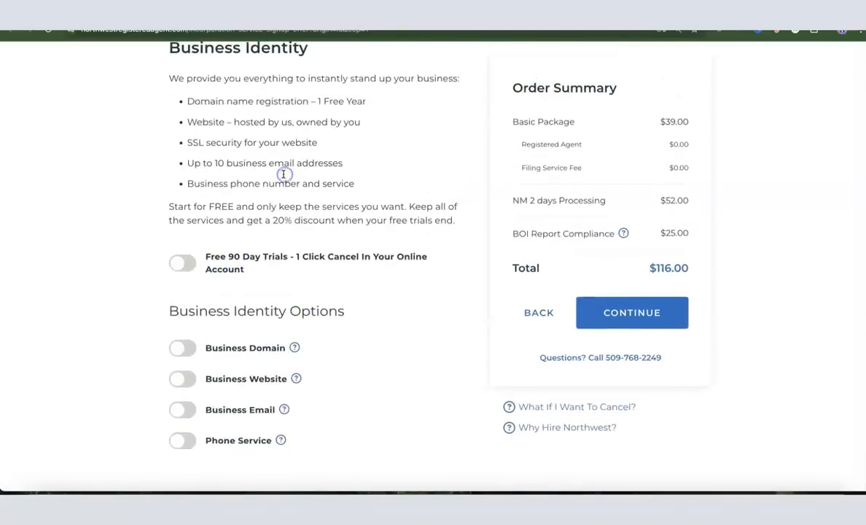
scroll(253, 159, "down", 4)
left_click(191, 300)
left_click(194, 302)
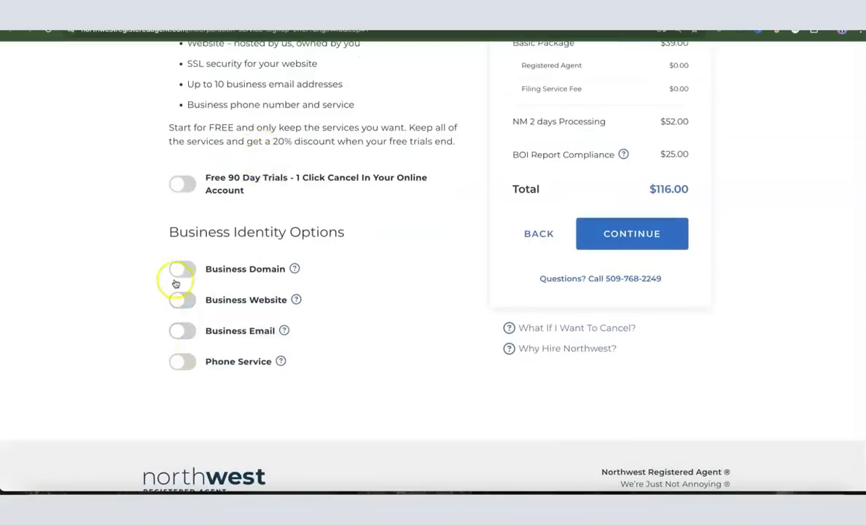
left_click(234, 267)
left_click(240, 299)
left_click(202, 336)
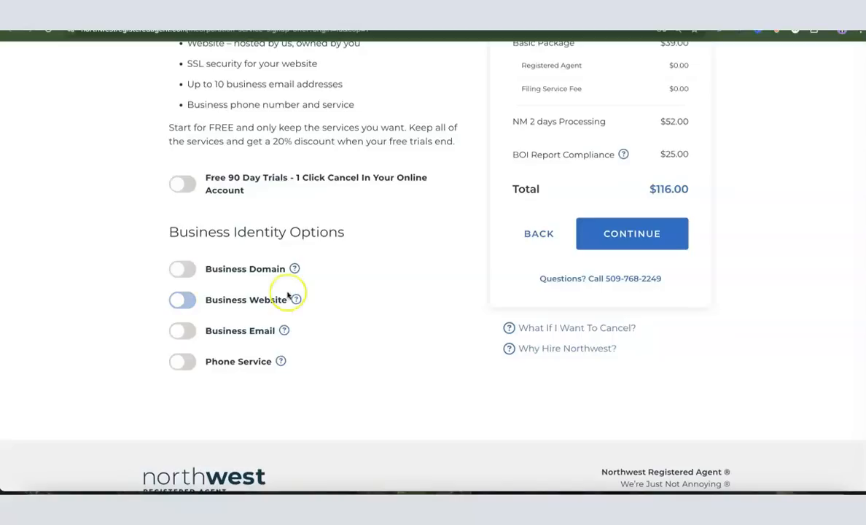
scroll(247, 284, "up", 1)
scroll(247, 285, "up", 3)
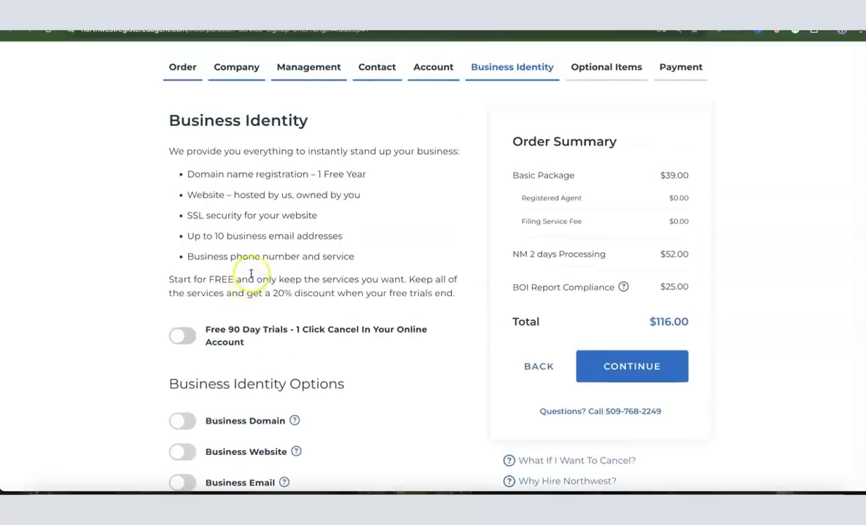
scroll(248, 284, "down", 1)
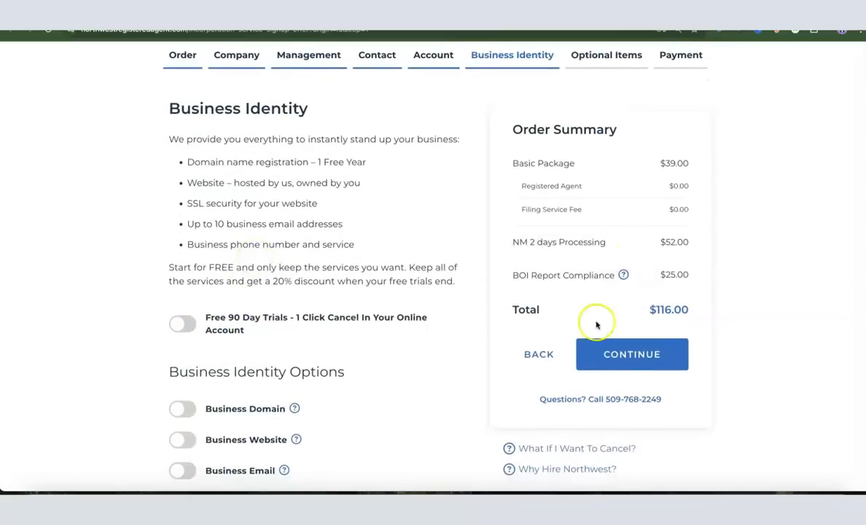
- Continue to the optional items and add the Tax ID service for an applicant who does not have a Social Security Number
left_click(628, 354)
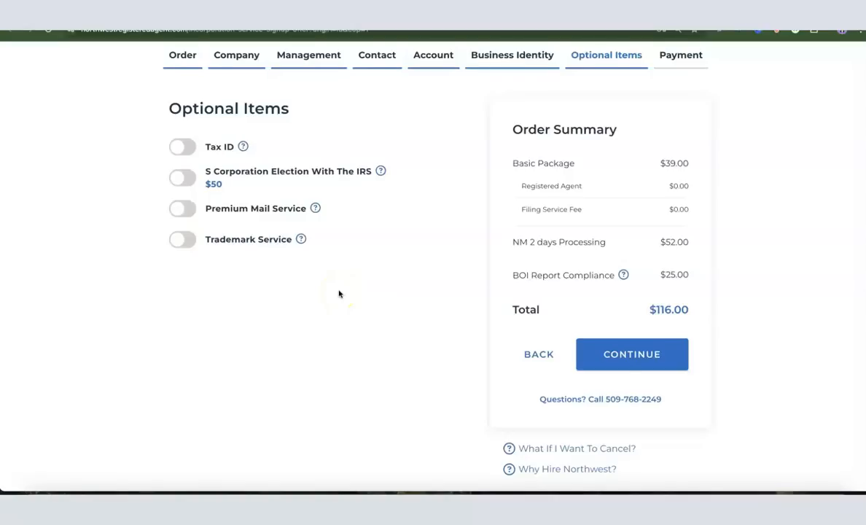
scroll(338, 294, "up", 1)
left_click(181, 179)
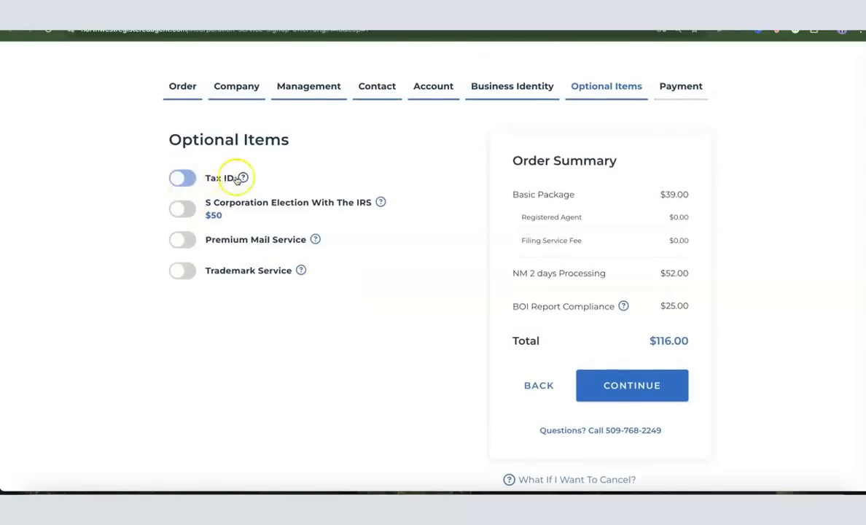
left_click(182, 178)
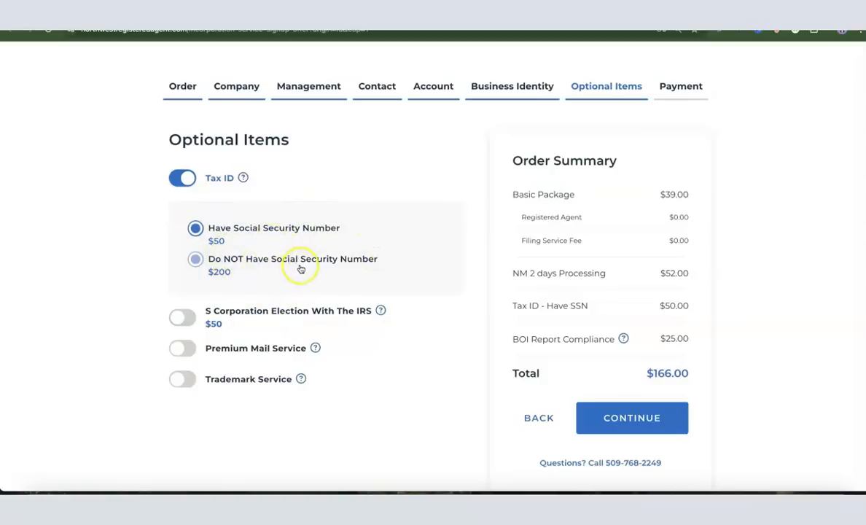
left_click(287, 217)
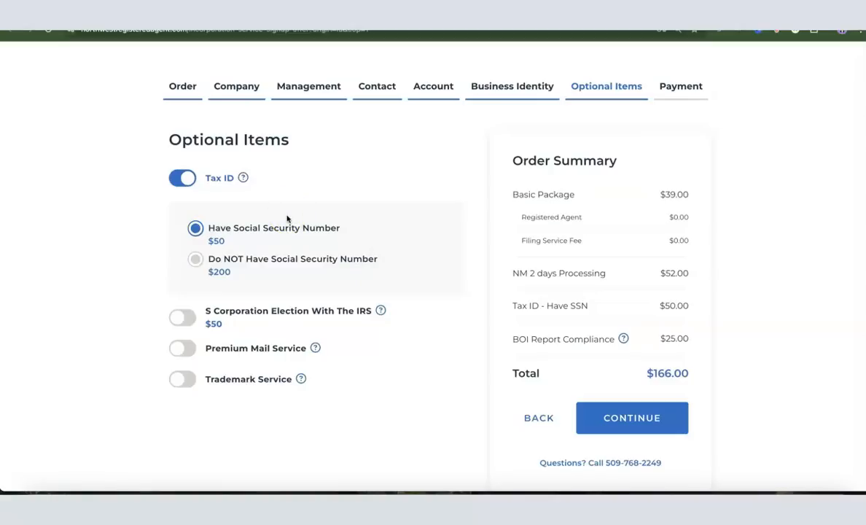
left_click(281, 232)
left_click(252, 249)
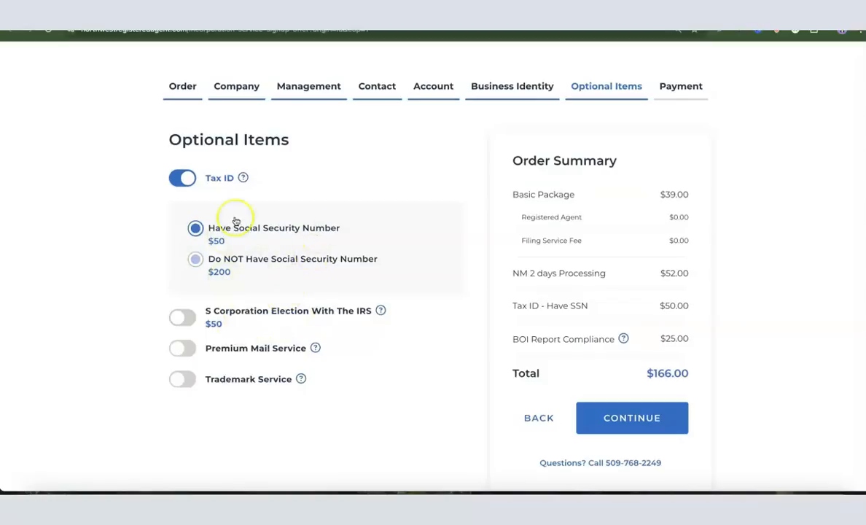
left_click(210, 262)
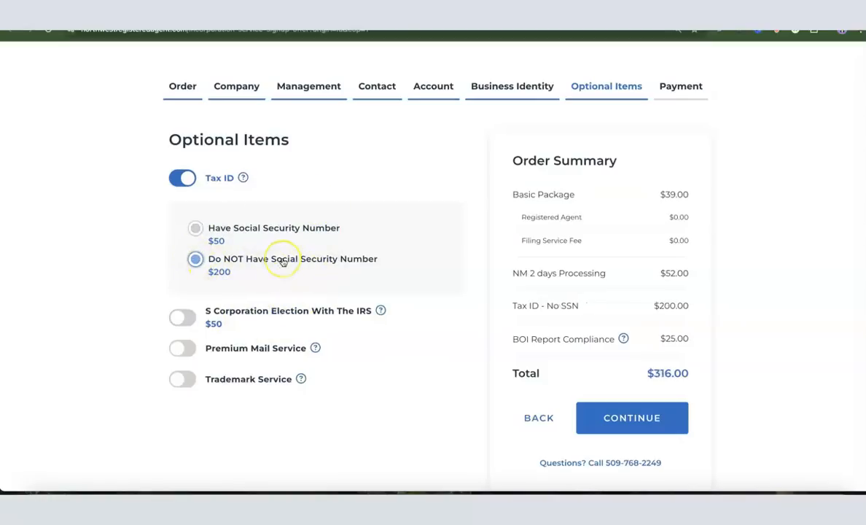
- Review the order summary with the Tax ID service included and continue to the payment information
scroll(283, 262, "down", 1)
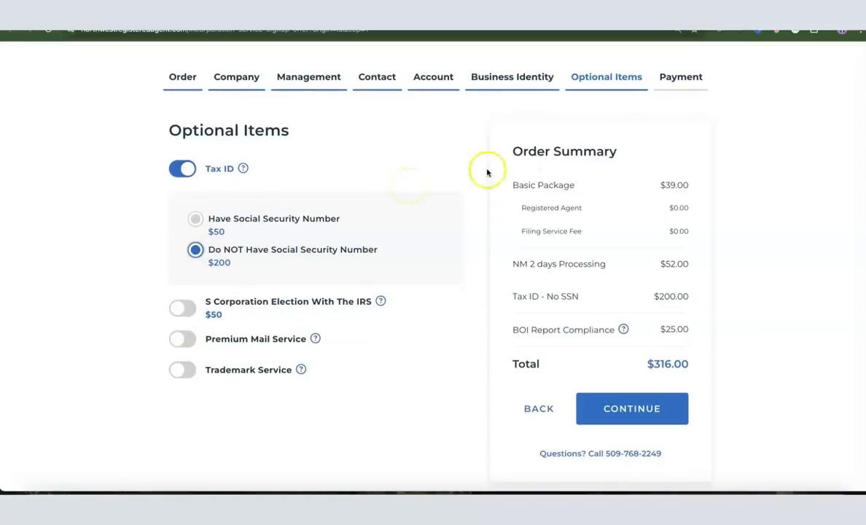
scroll(437, 171, "down", 1)
left_click(637, 415)
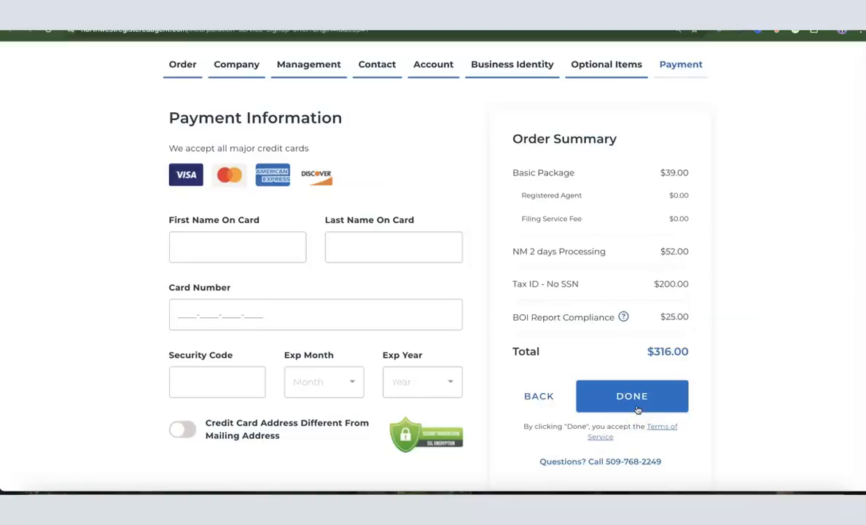
- Review the payment form's cardholder name, card number, security code and expiry date fields
left_click(212, 241)
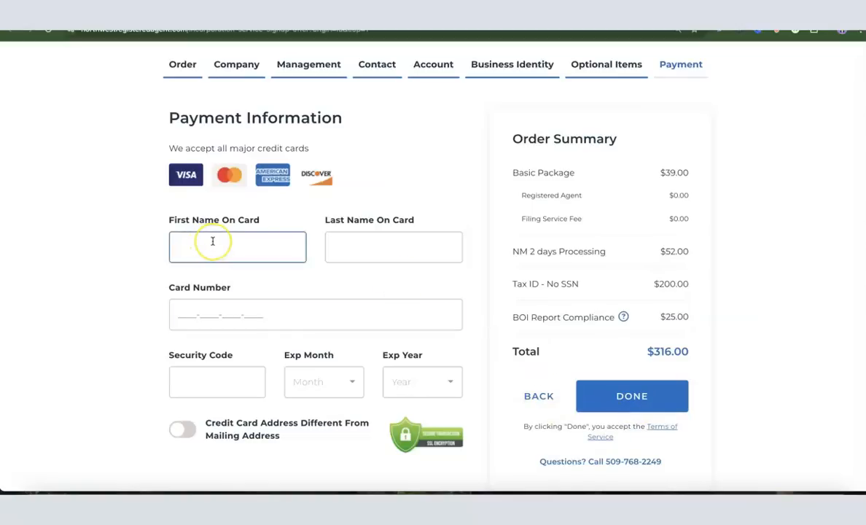
left_click(347, 255)
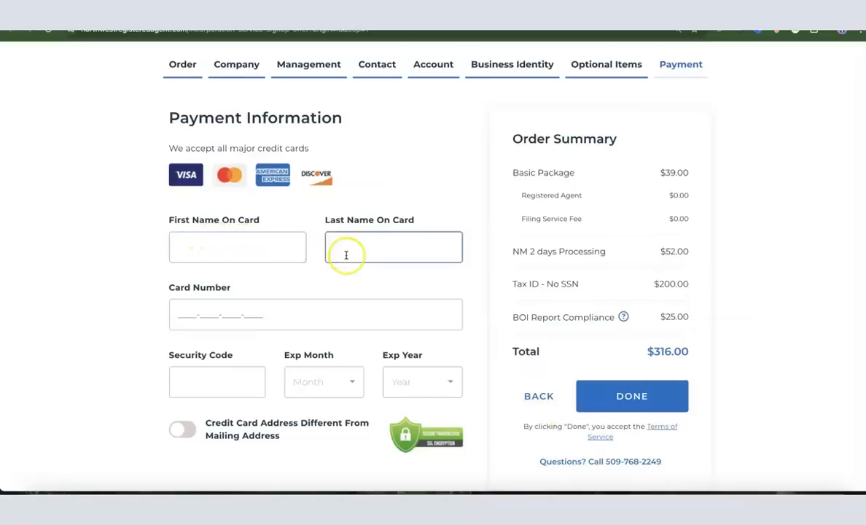
left_click(217, 322)
left_click(199, 380)
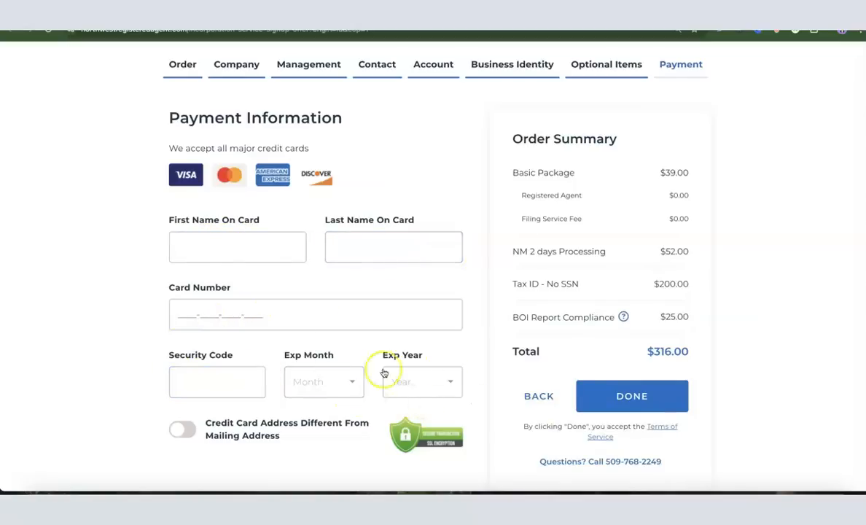
left_click(359, 323)
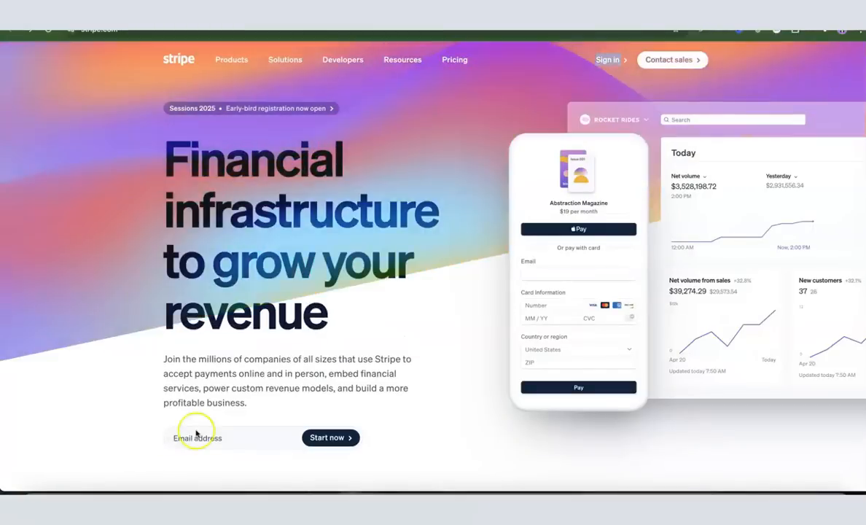
- Switch to Stripe, look over the account registration form and sign in with the existing account
left_click(195, 433)
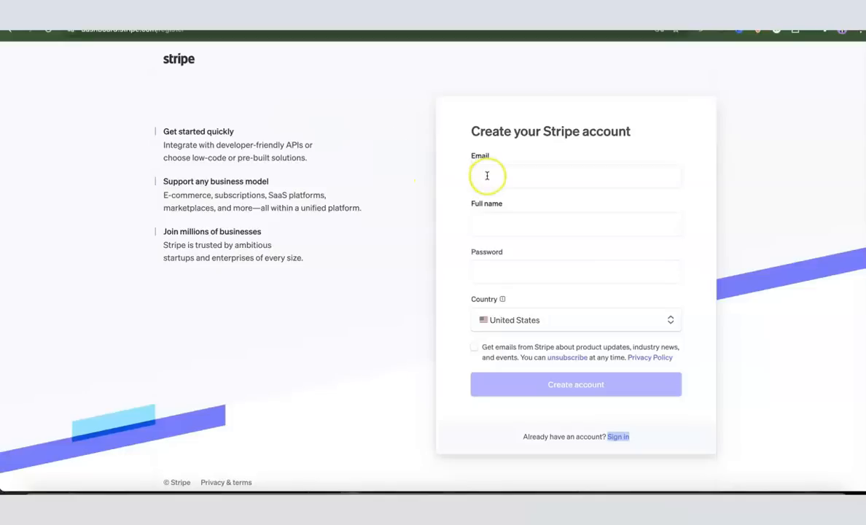
left_click(491, 220)
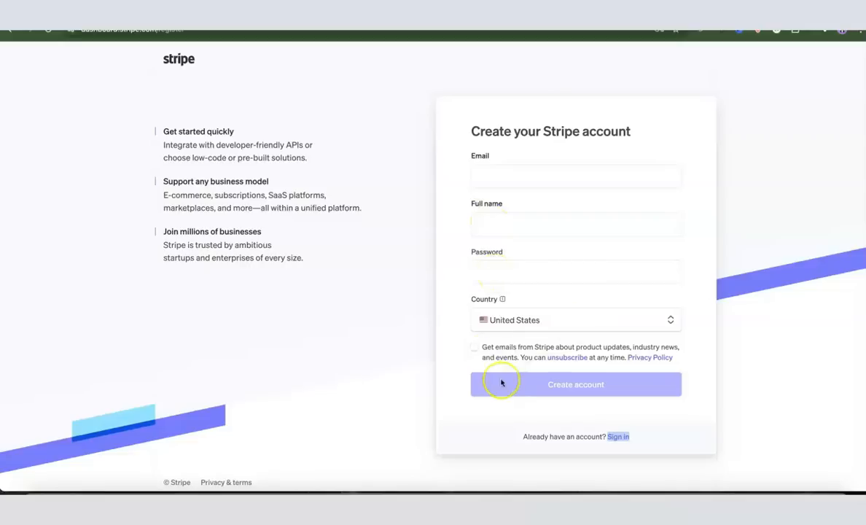
left_click(574, 391)
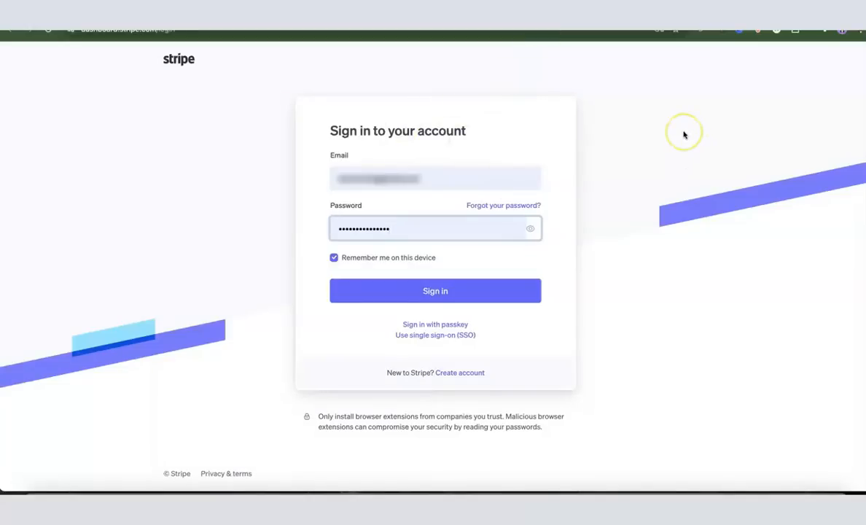
left_click(429, 293)
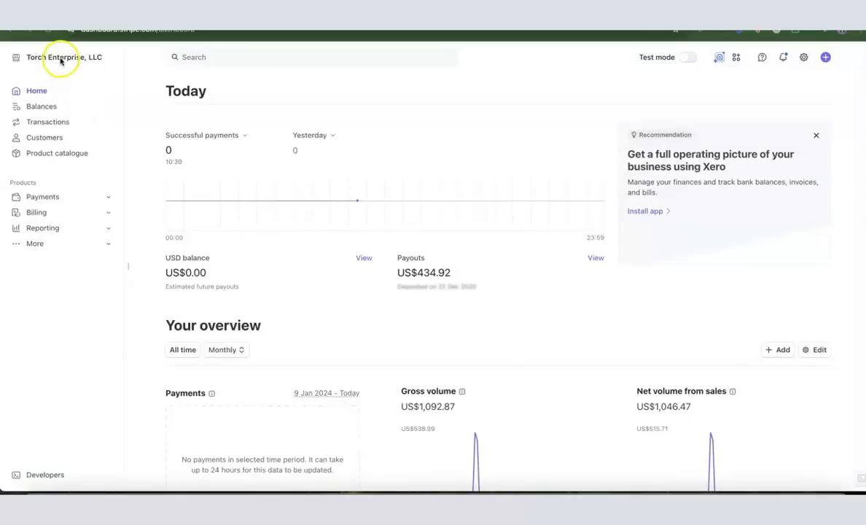
- Create a new account named Dropshipping Hustle with the United States as the country of operation
left_click(88, 57)
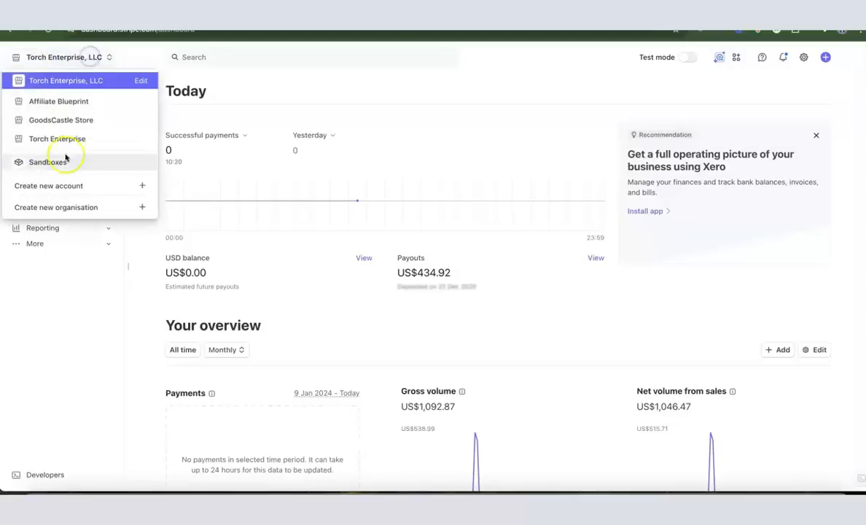
left_click(45, 188)
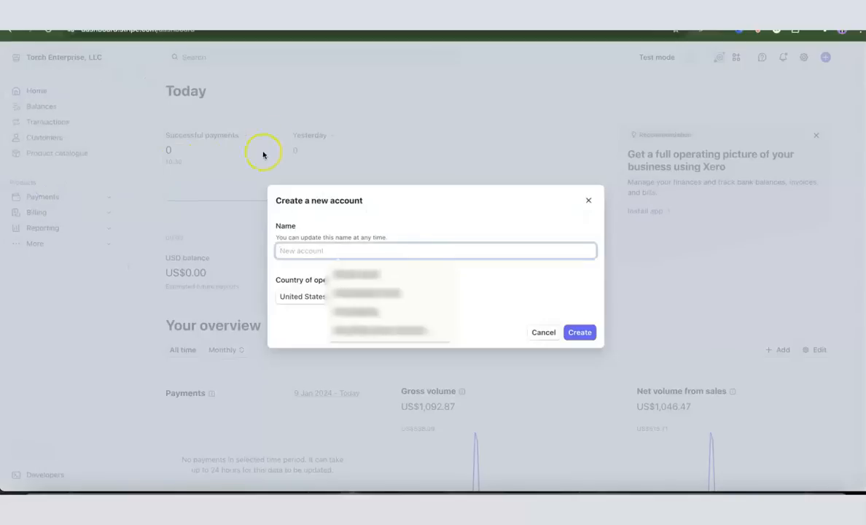
left_click(383, 207)
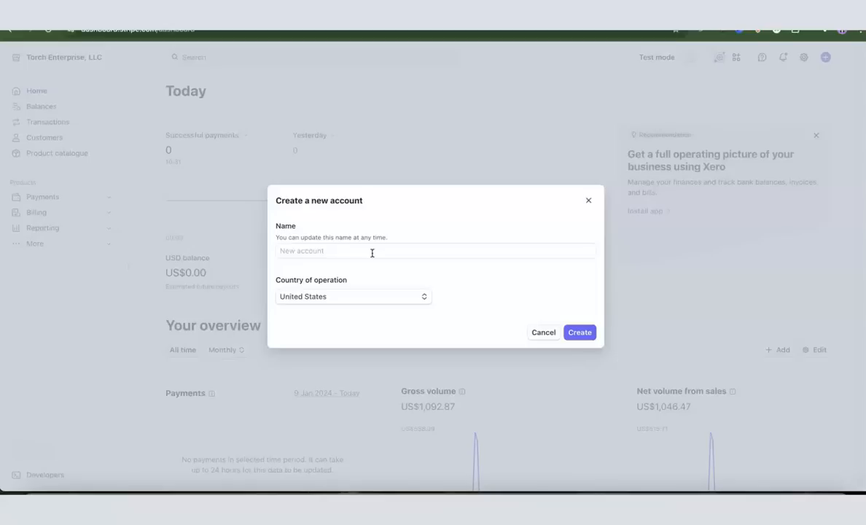
left_click(372, 253)
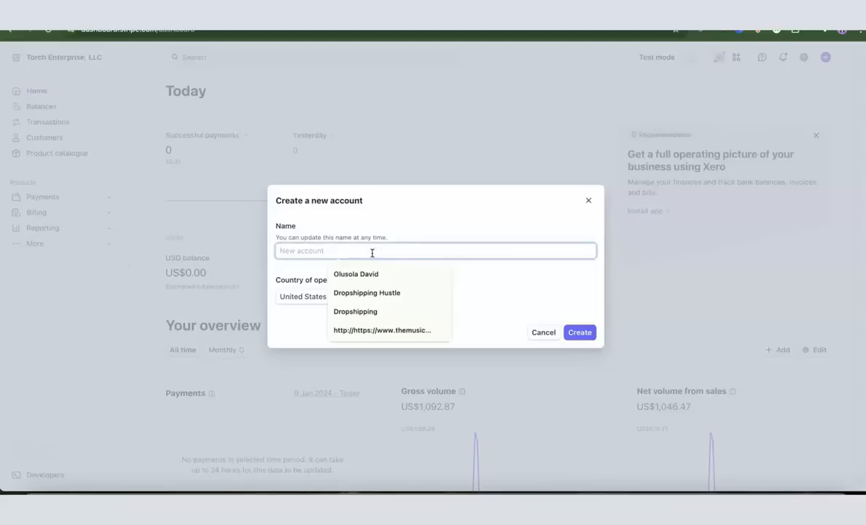
left_click(370, 292)
left_click(534, 276)
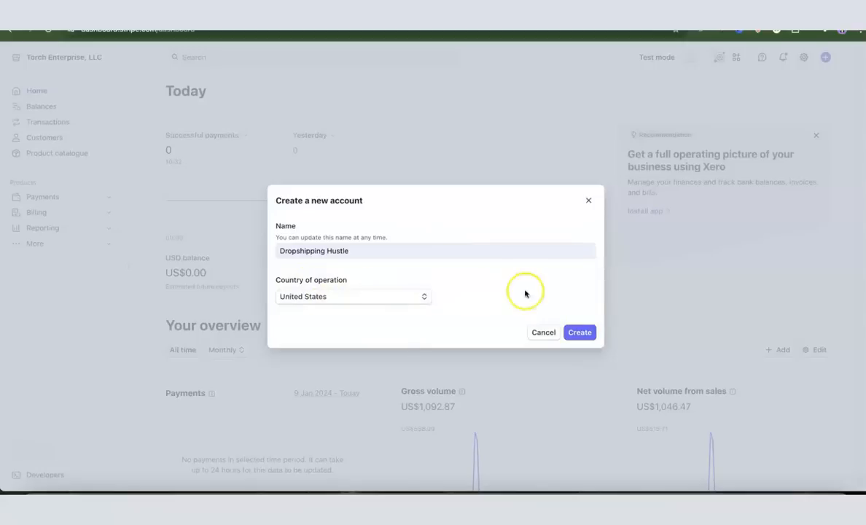
left_click(578, 334)
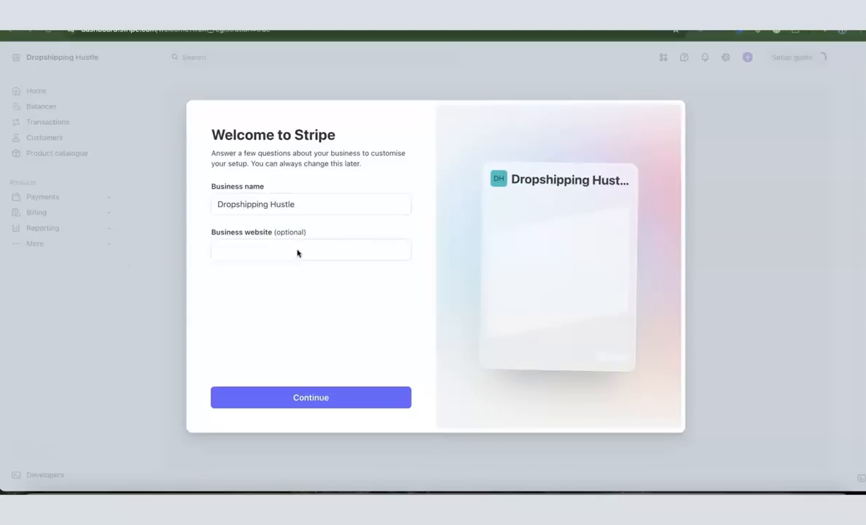
- Leave the optional business website empty, choose one-off payments as the starting feature and proceed to the dashboard
left_click(286, 257)
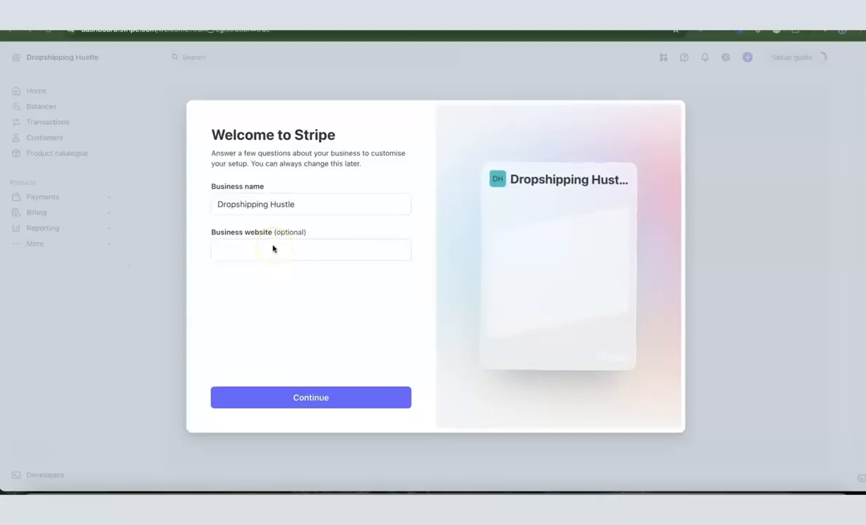
left_click(312, 398)
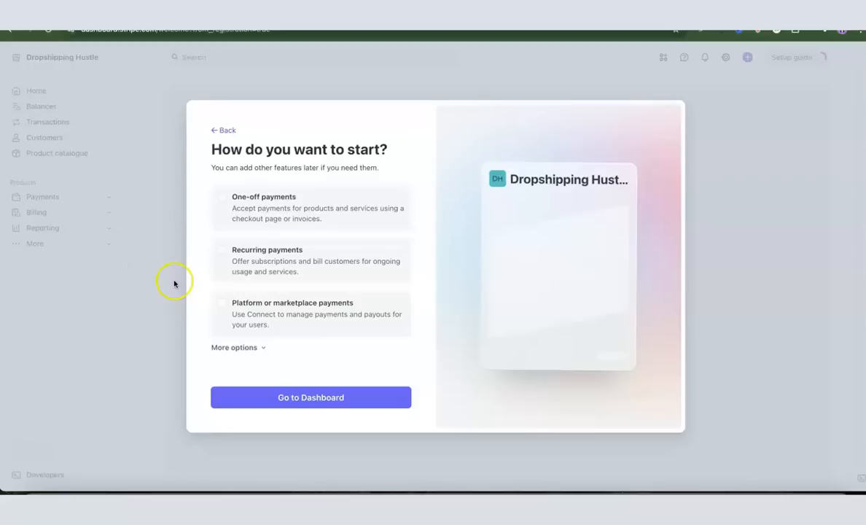
left_click(220, 198)
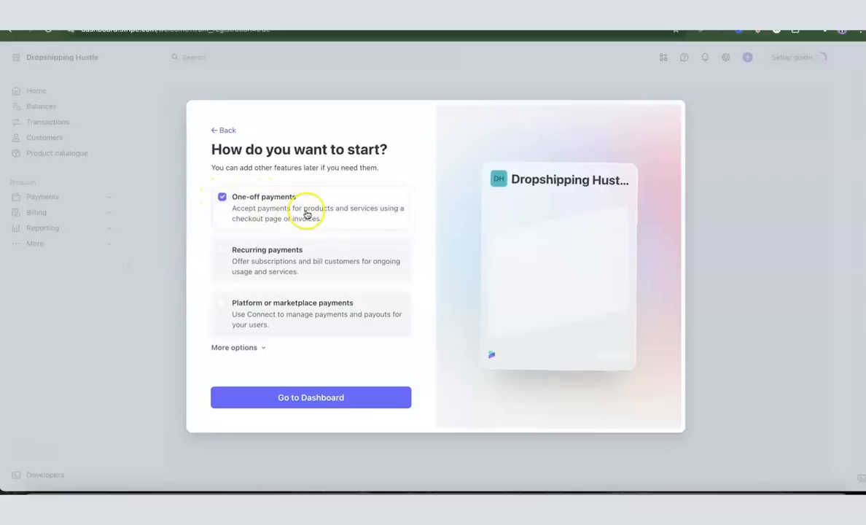
left_click(307, 401)
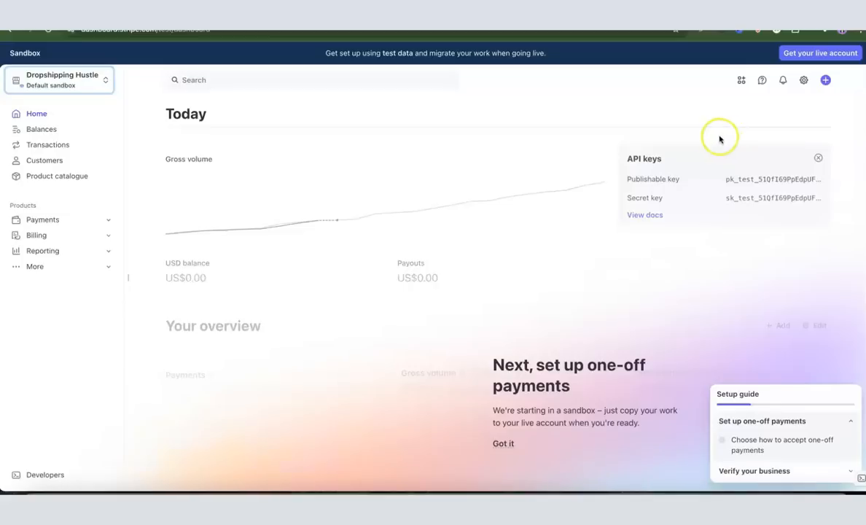
- Start the live account activation and set the business type to Company with the Single-member LLC structure
left_click(815, 57)
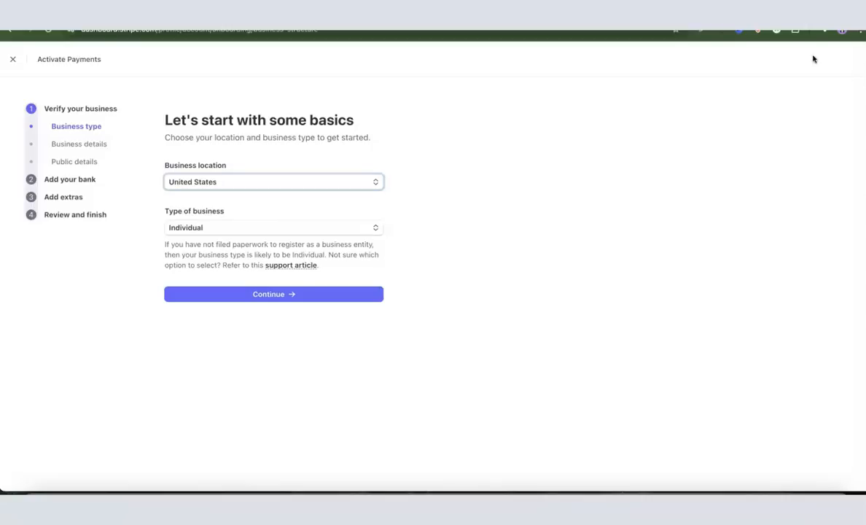
left_click(205, 447)
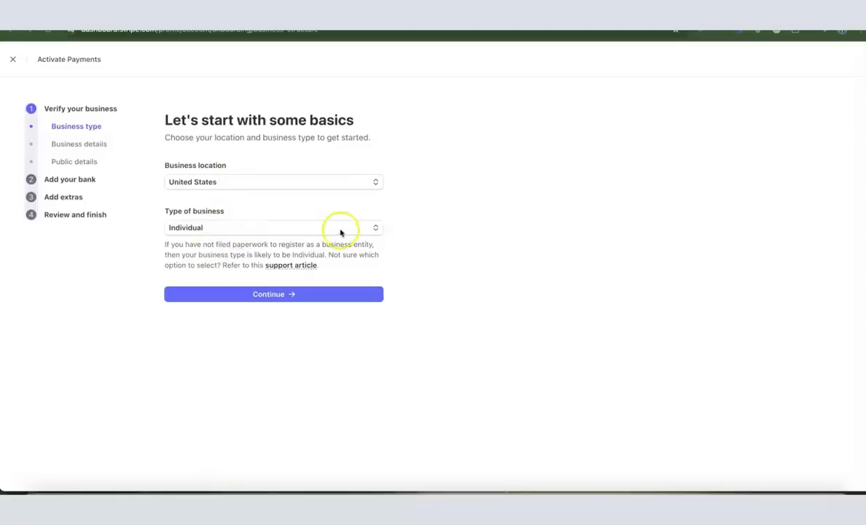
left_click(374, 229)
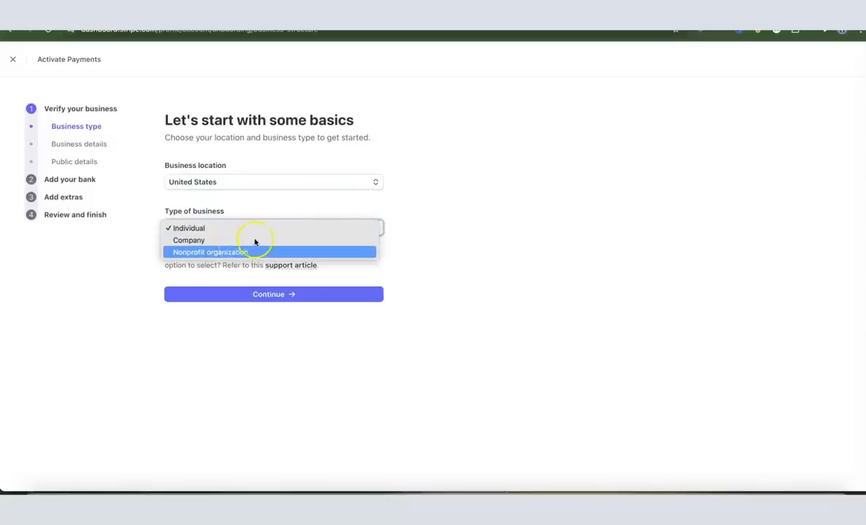
left_click(196, 241)
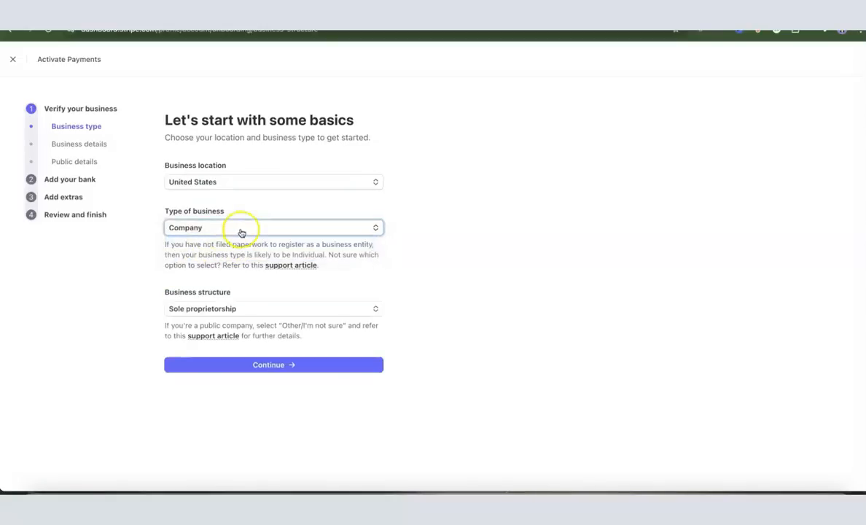
left_click(335, 310)
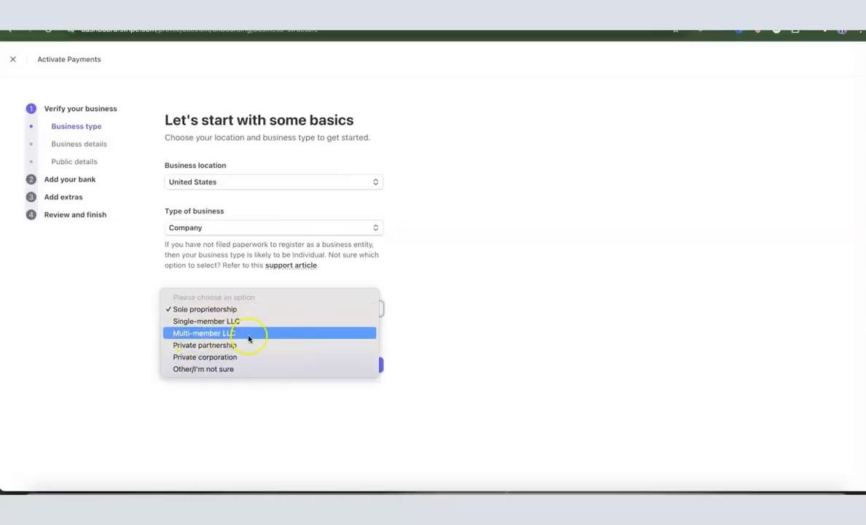
left_click(209, 321)
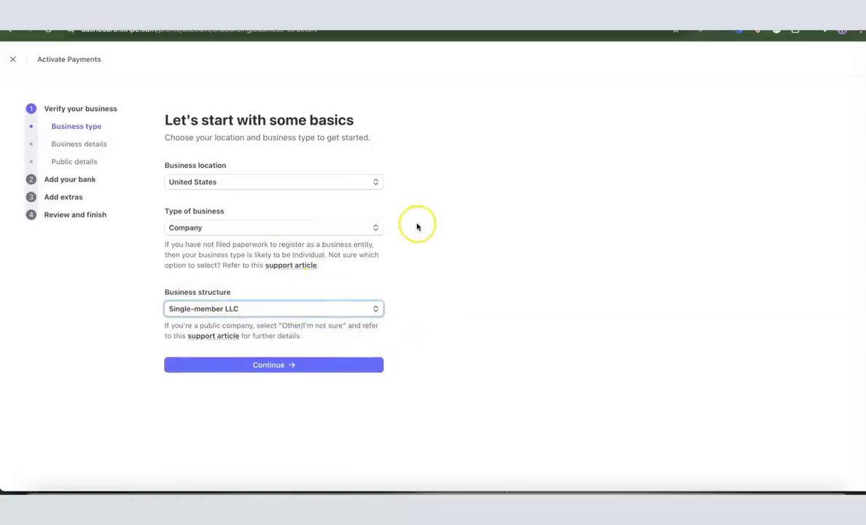
left_click(273, 365)
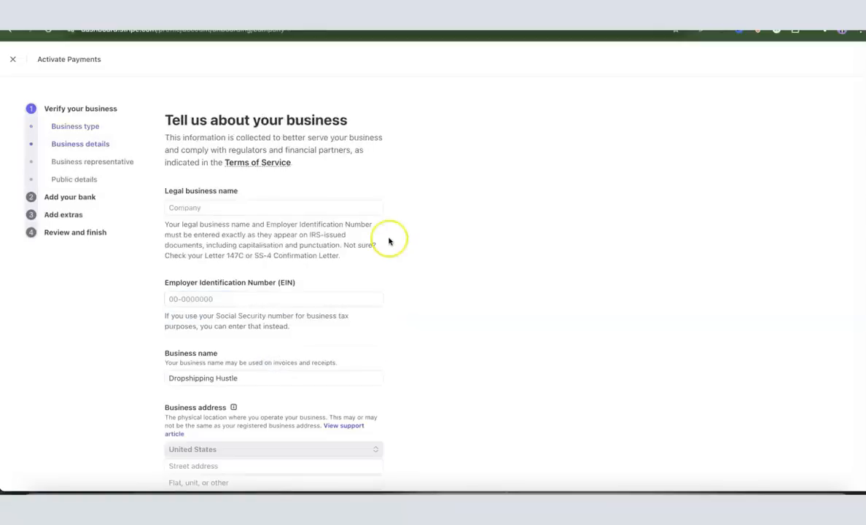
- Enter Dropshipping Hustle LLC as the legal business name in the business details
left_click(250, 208)
left_click(258, 208)
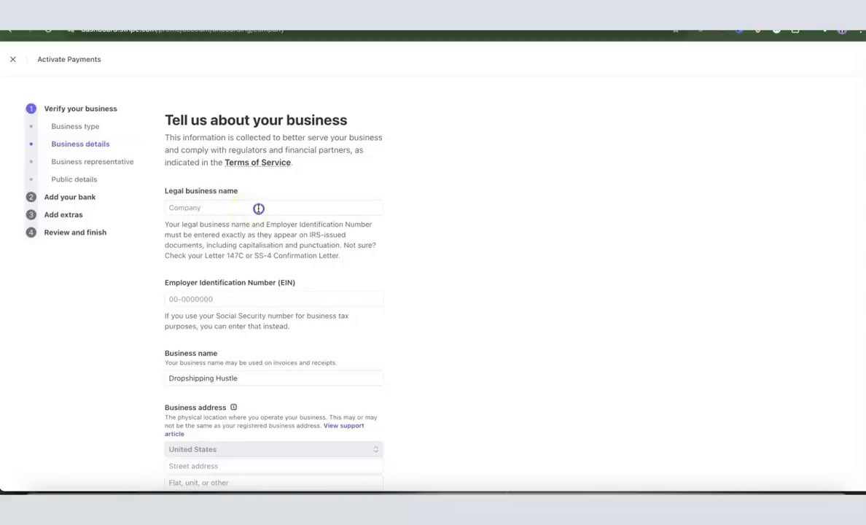
type("Dr")
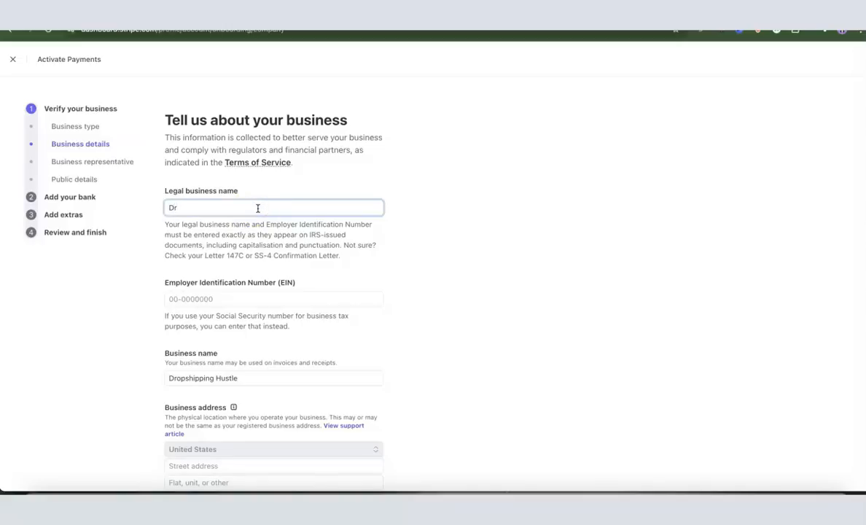
type("opshipping Hustle LLC")
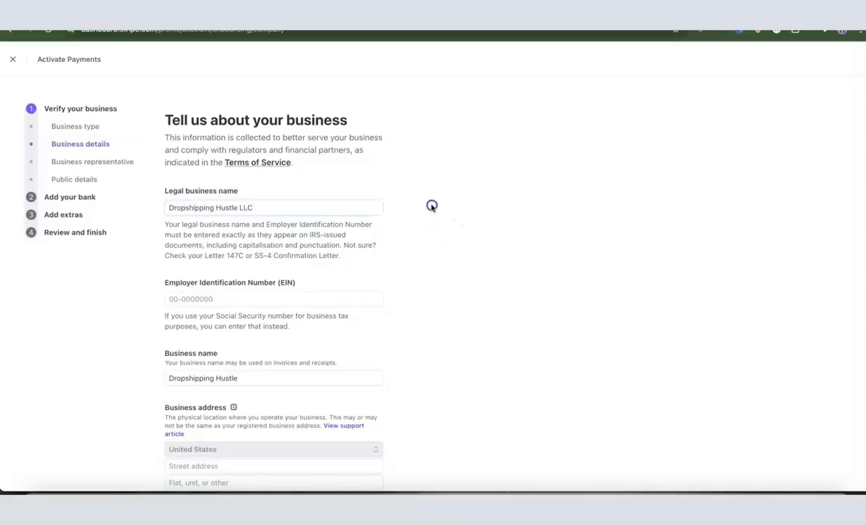
- Search the industry options in the business details for ecommerce
scroll(294, 237, "down", 1)
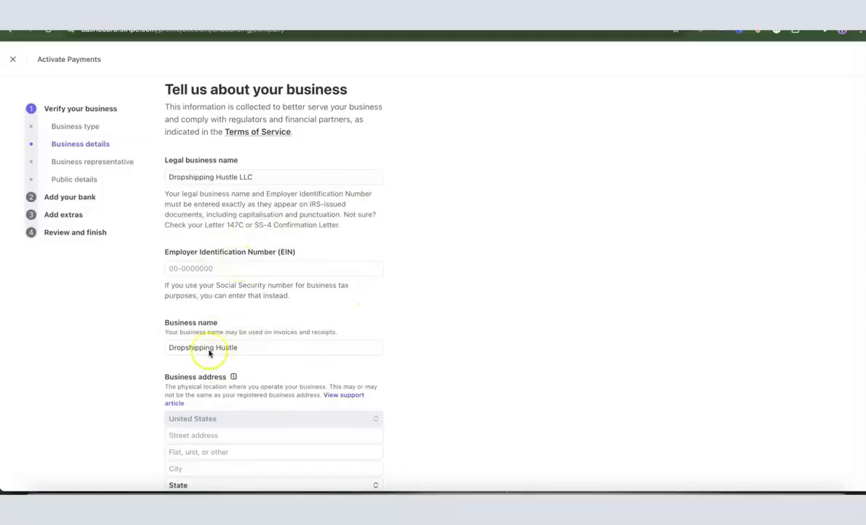
scroll(369, 318, "down", 3)
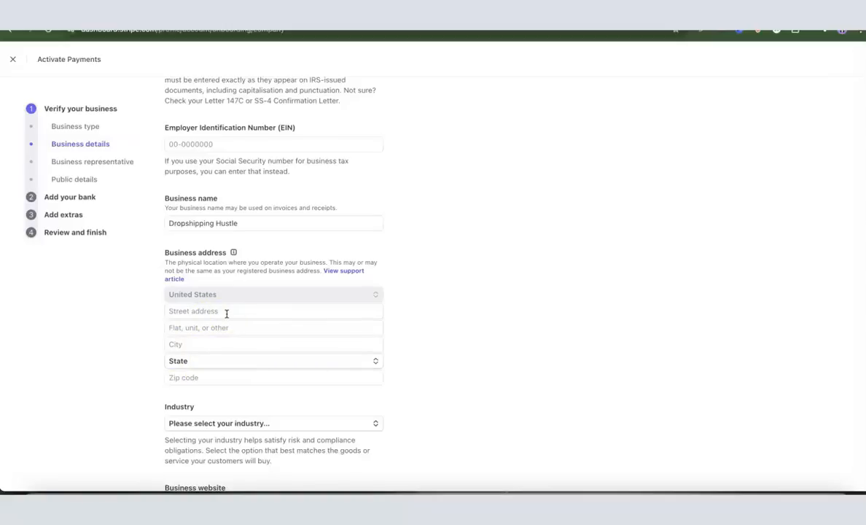
scroll(219, 318, "down", 1)
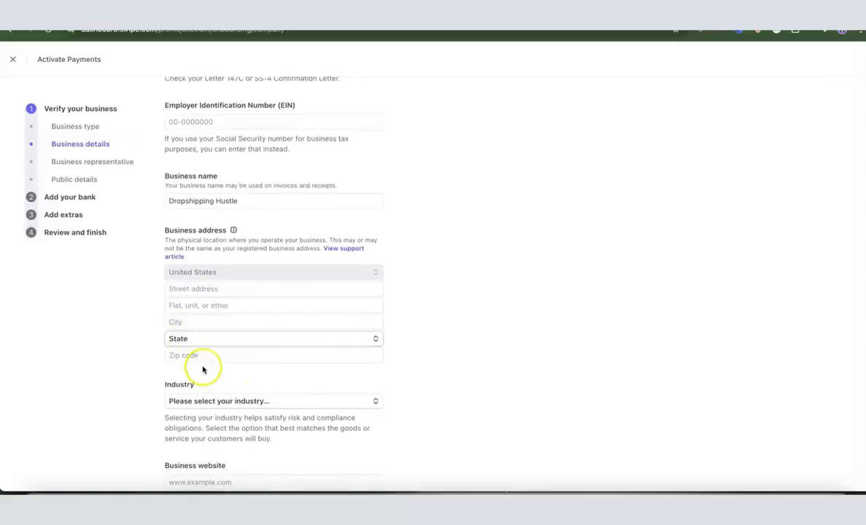
scroll(420, 333, "down", 5)
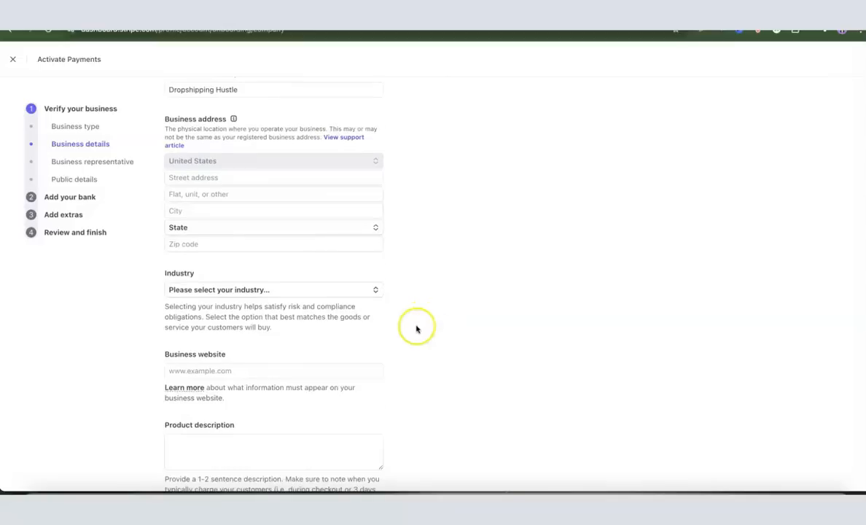
left_click(248, 292)
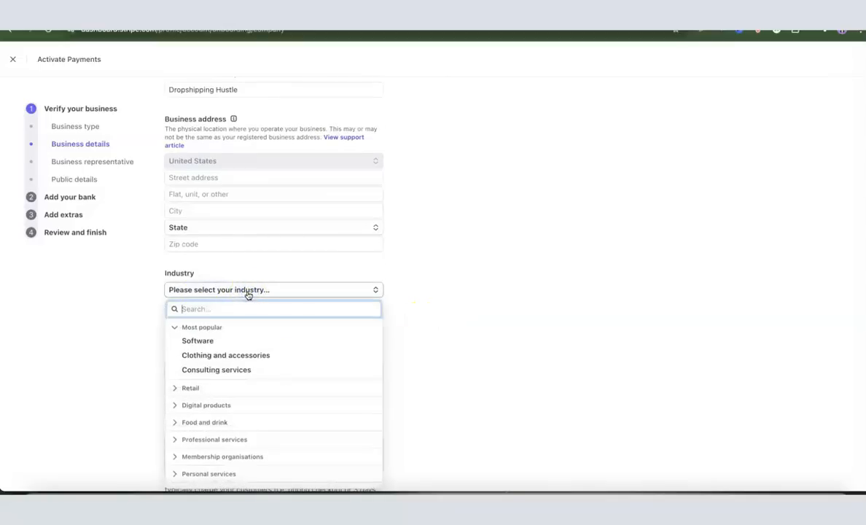
type("e")
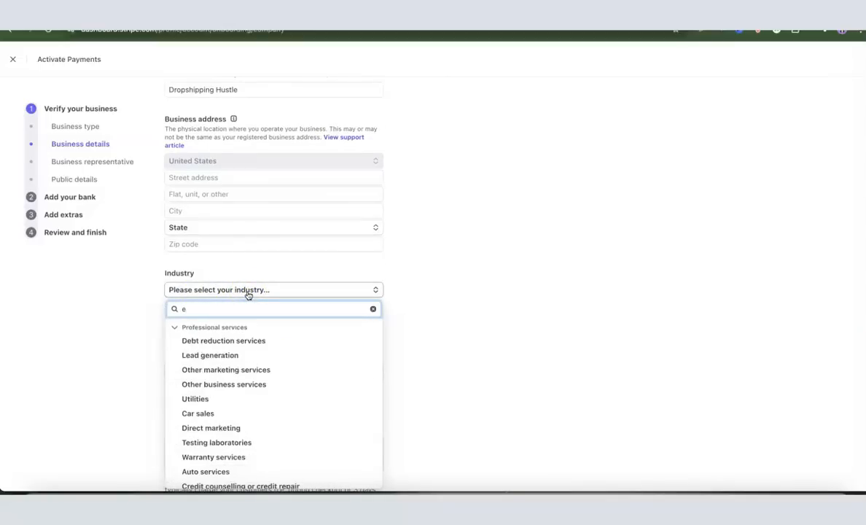
type("comme")
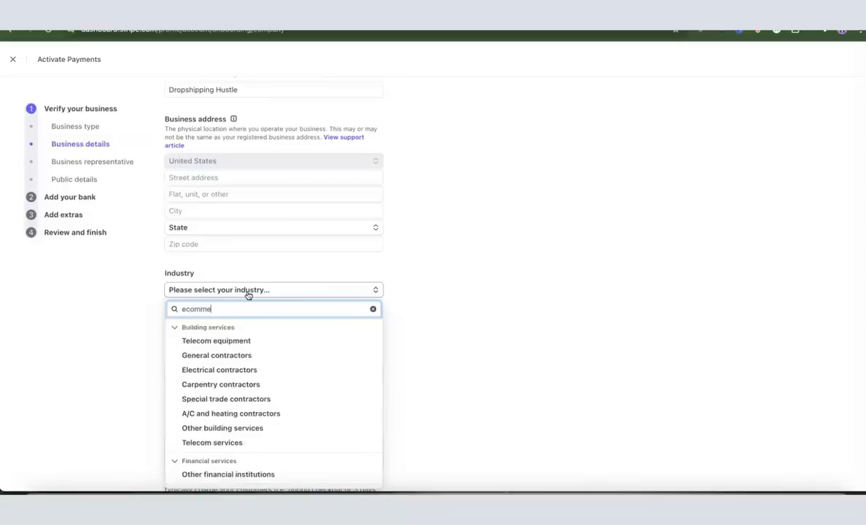
type("rce")
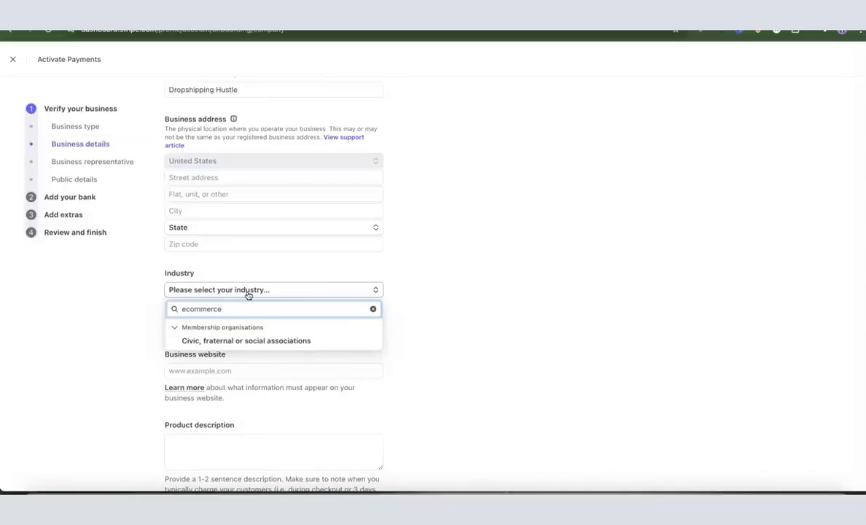
- Search the industry options for reta instead, clear the search and close the list without choosing an industry
key("BackSpace")
key("BackSpace")
key("BackSpace")
key("BackSpace")
key("BackSpace")
key("BackSpace")
key("BackSpace")
key("BackSpace")
key("BackSpace")
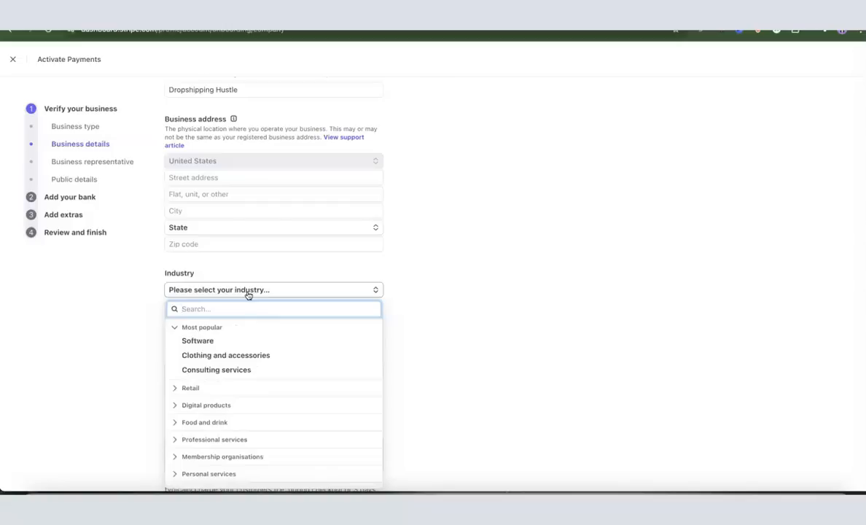
type("reta")
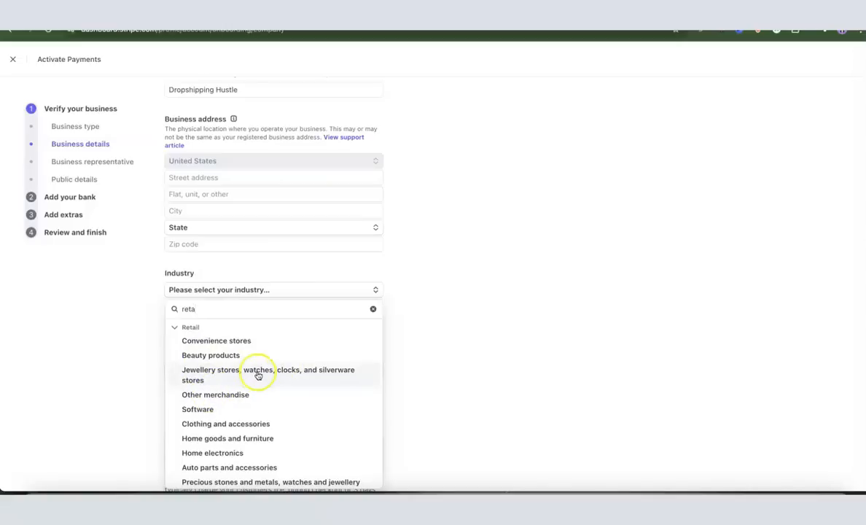
double_click(249, 308)
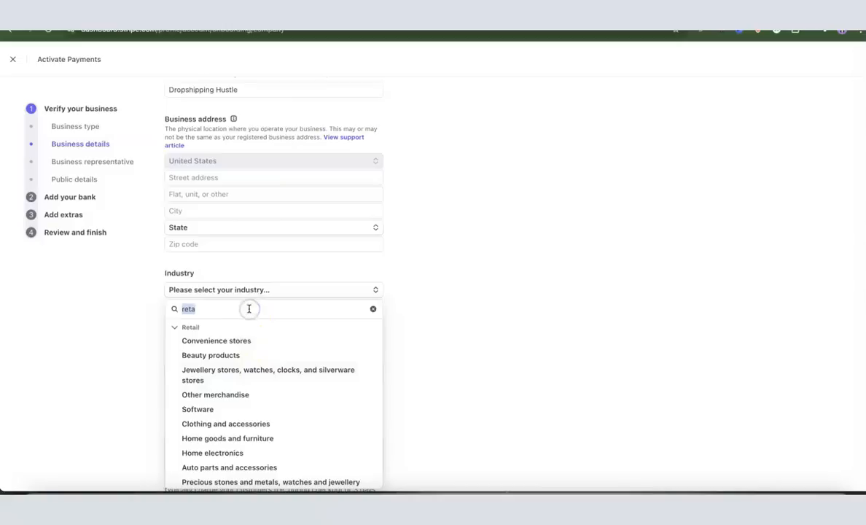
key("BackSpace")
left_click(418, 307)
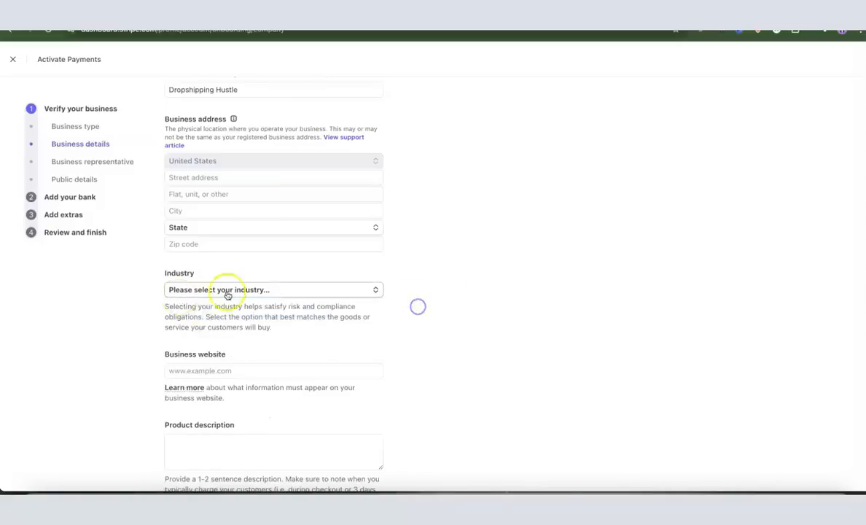
- Review the business details form from start to finish and continue to the business representative section
scroll(251, 294, "down", 2)
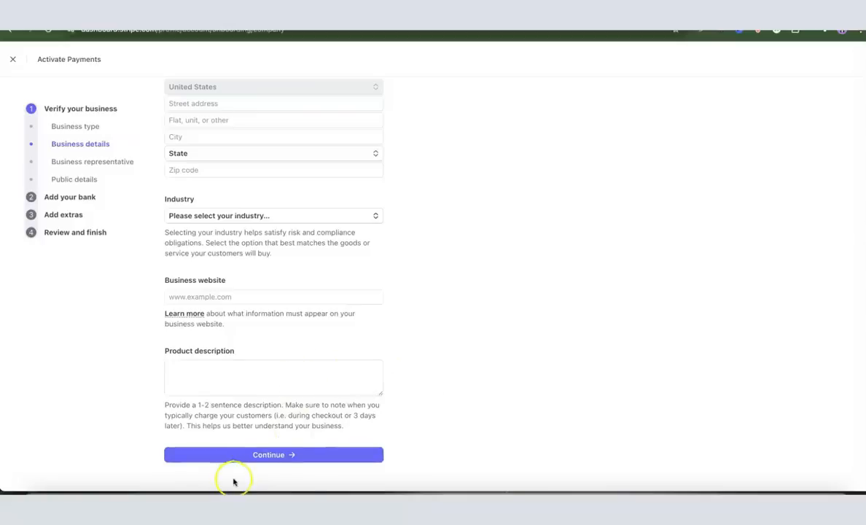
scroll(336, 392, "up", 4)
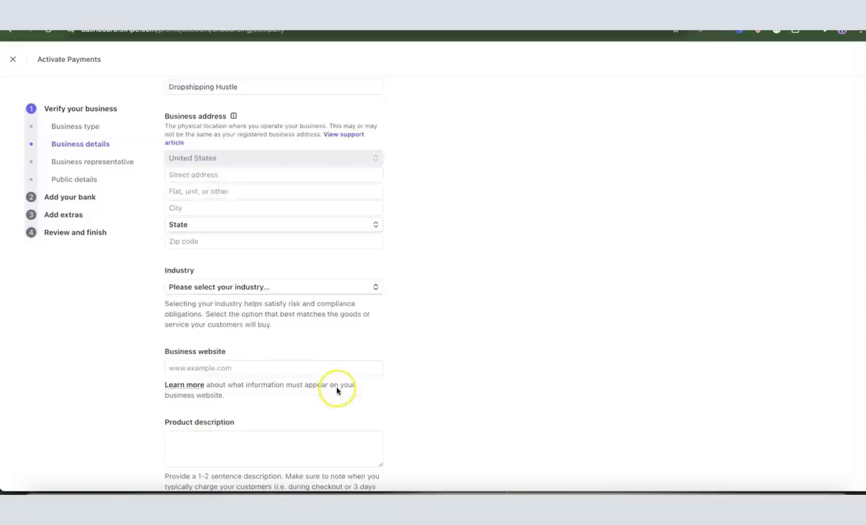
scroll(337, 392, "up", 2)
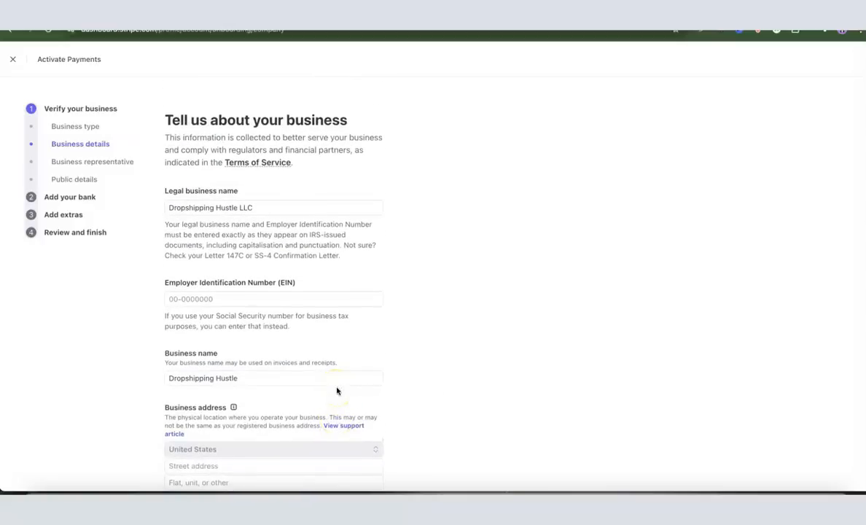
scroll(335, 365, "down", 6)
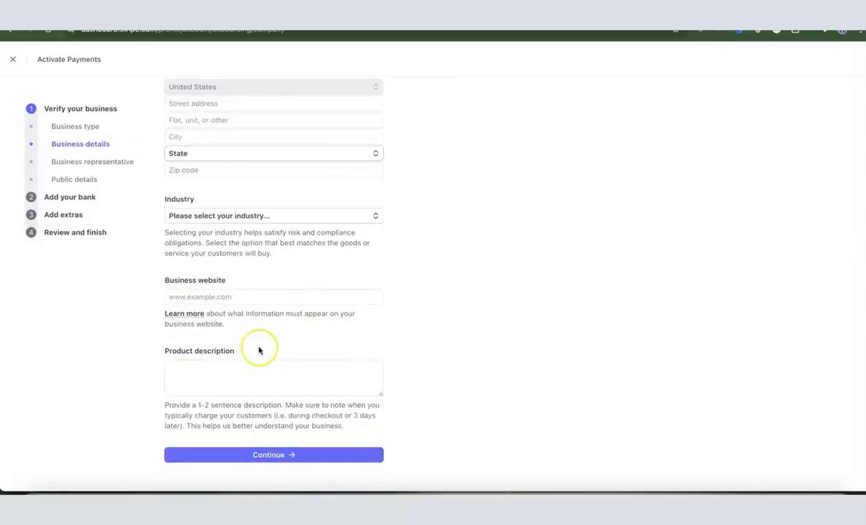
left_click(292, 455)
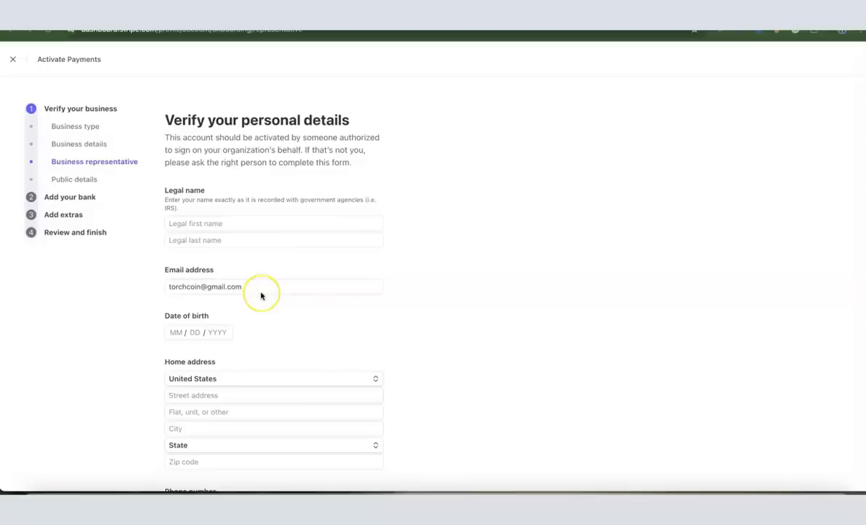
- Examine the representative's personal details form, including the home address country and phone country code choices, keeping United States for both
scroll(261, 295, "down", 1)
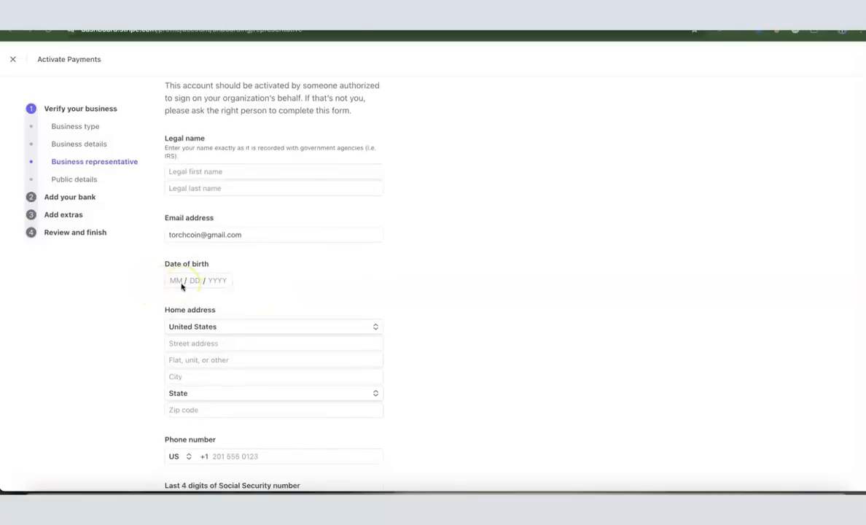
scroll(182, 287, "down", 1)
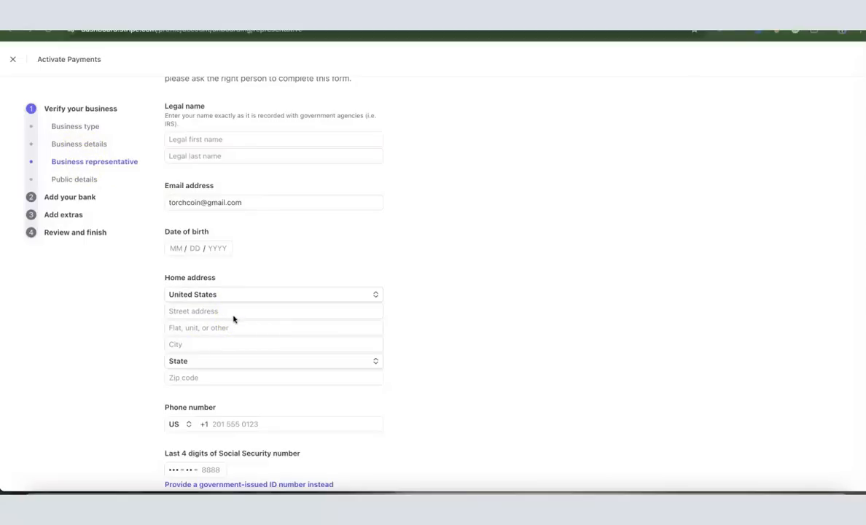
left_click(377, 295)
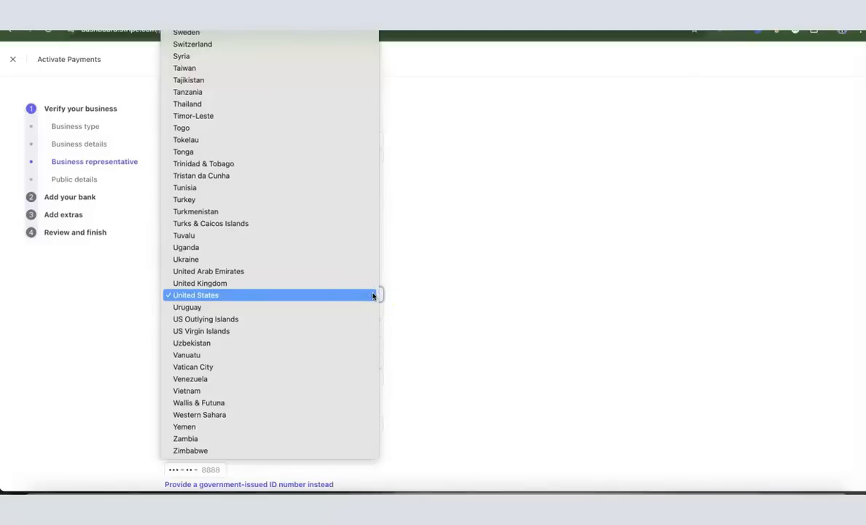
left_click(402, 294)
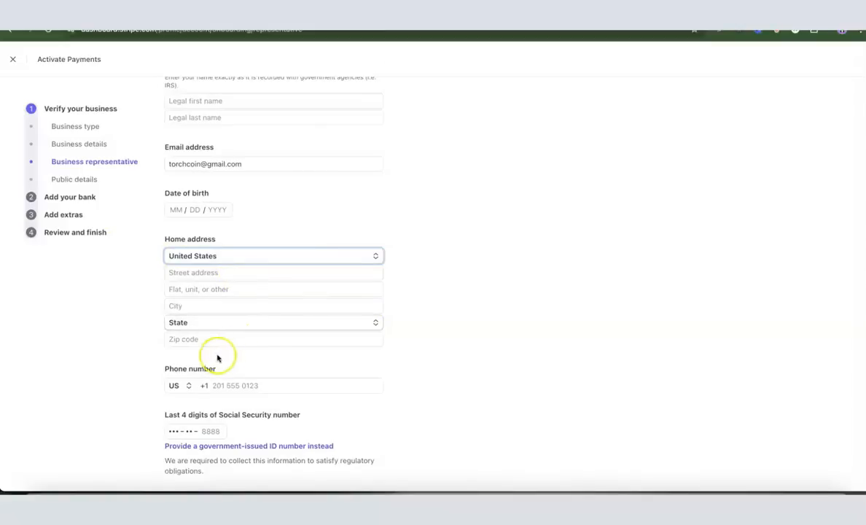
scroll(496, 288, "down", 1)
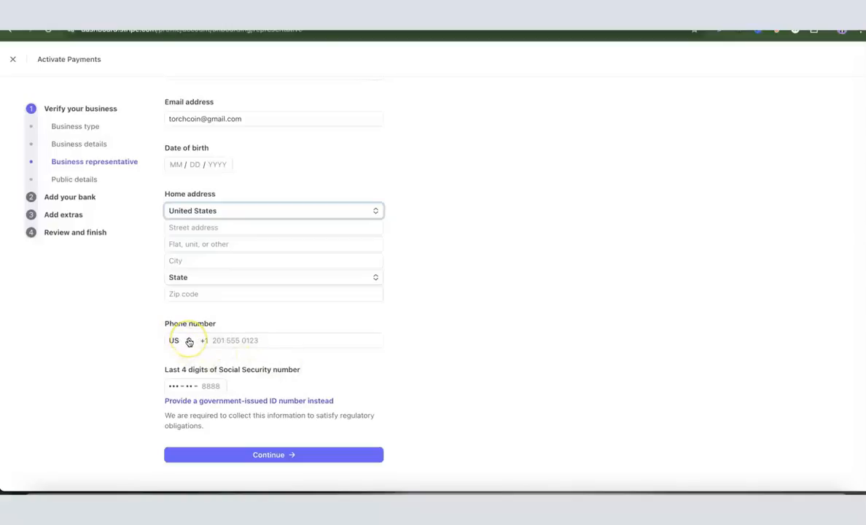
left_click(186, 341)
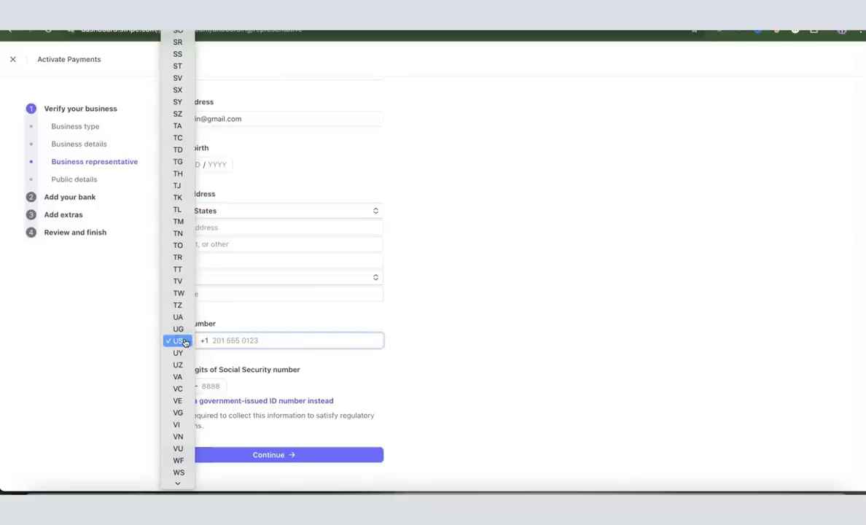
left_click(184, 342)
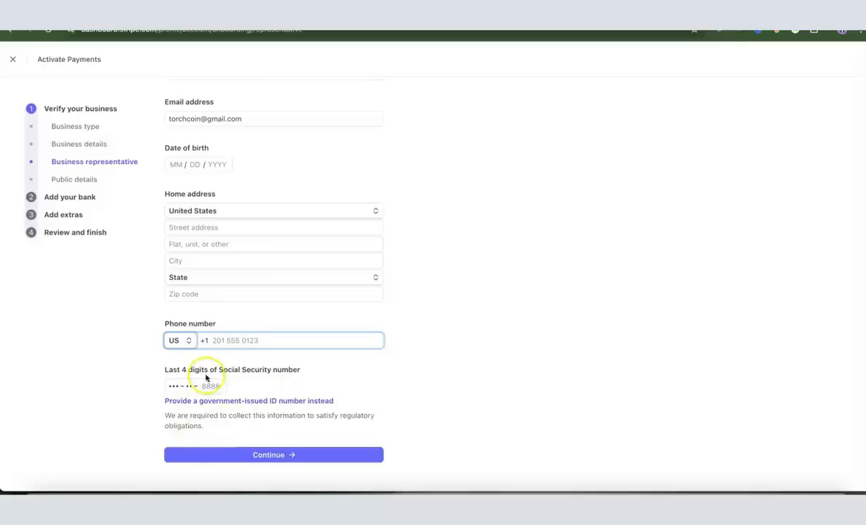
- Switch identity verification to a government-issued ID number instead of the last four Social Security digits, keeping US as its country
scroll(277, 370, "up", 1)
scroll(276, 370, "up", 5)
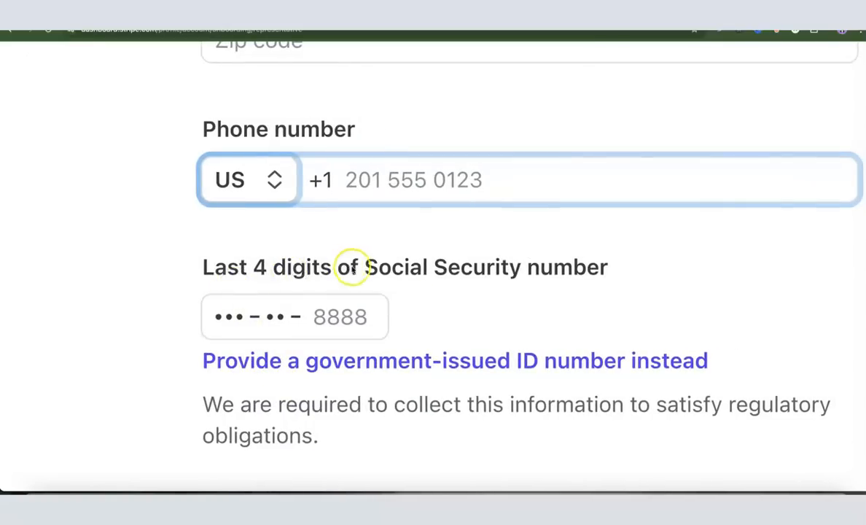
scroll(574, 251, "right", 2)
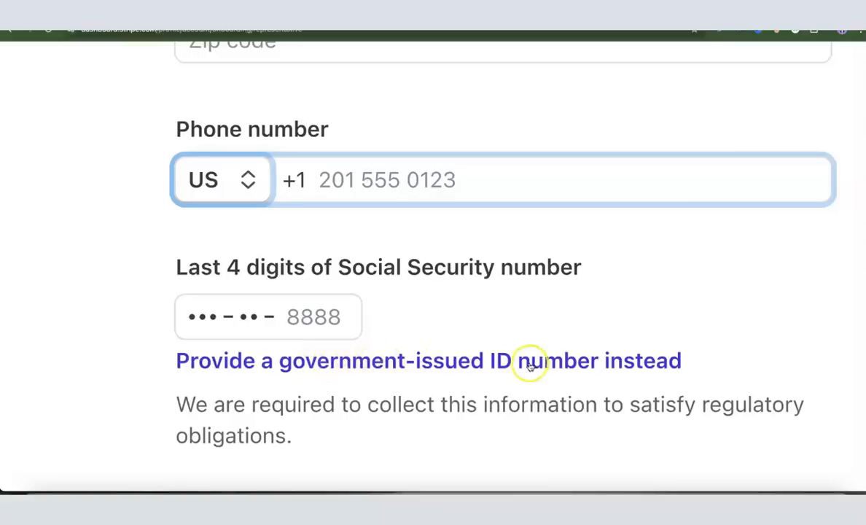
left_click(349, 361)
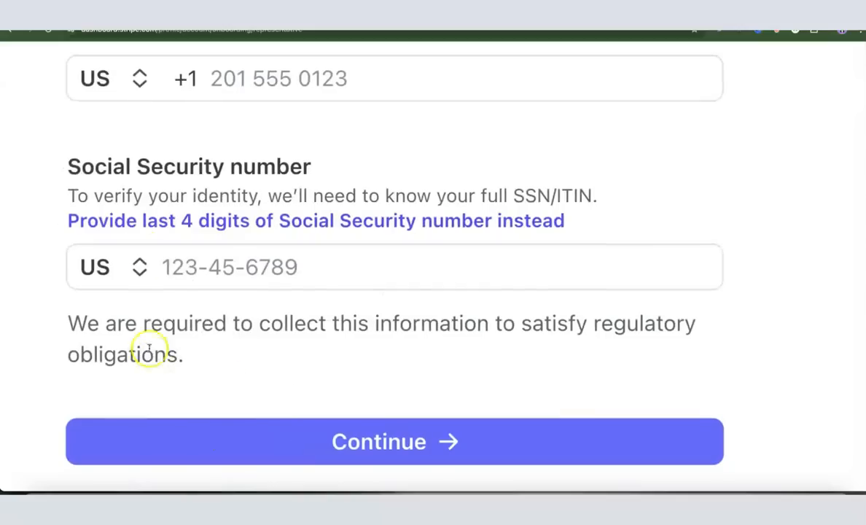
left_click(139, 268)
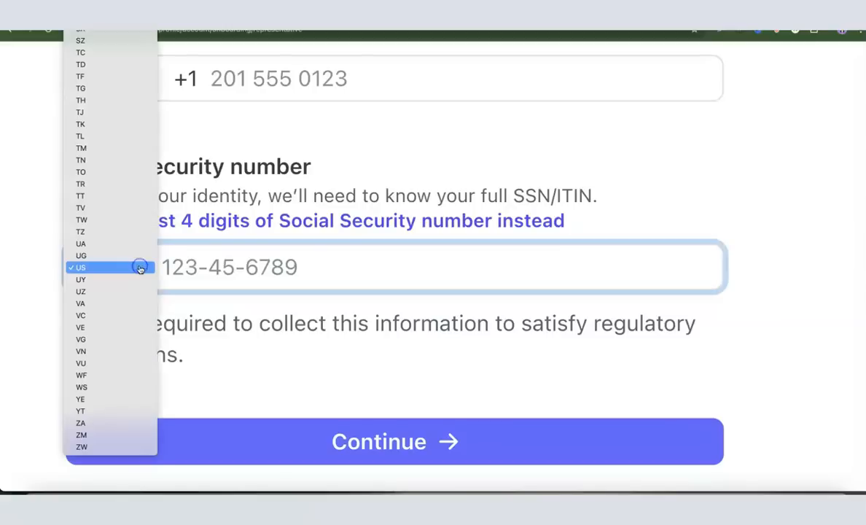
scroll(91, 233, "up", 10)
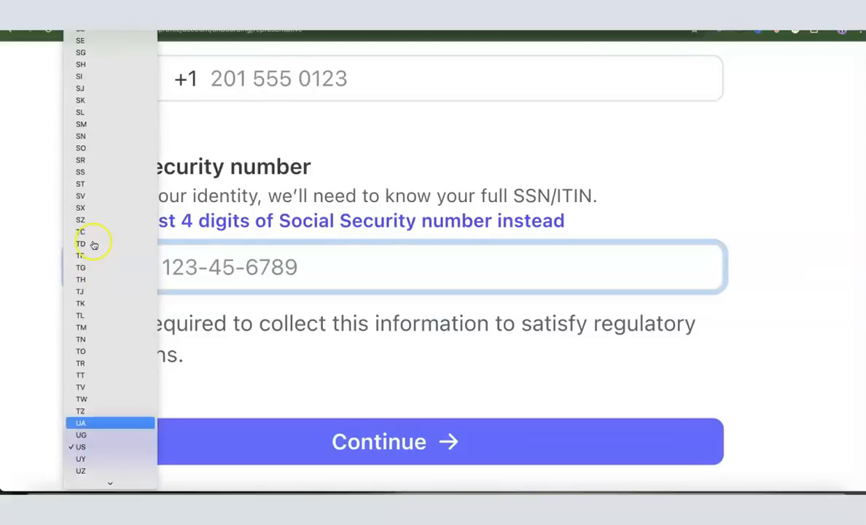
scroll(93, 217, "down", 12)
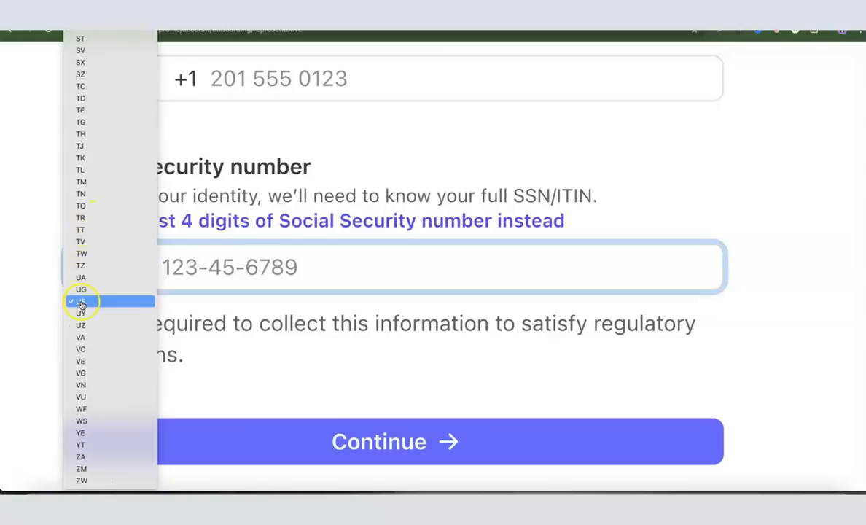
left_click(85, 301)
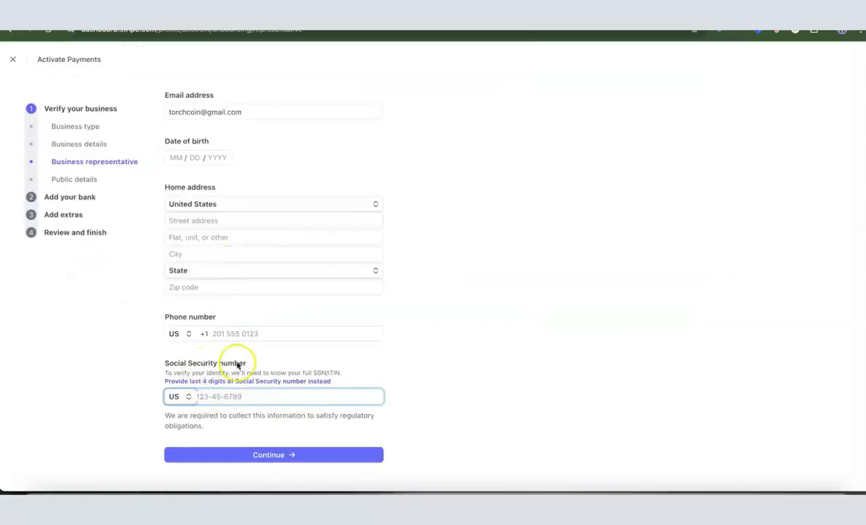
- Proceed to the public details section and look over the business name, statement descriptor and shortened descriptor
left_click(303, 456)
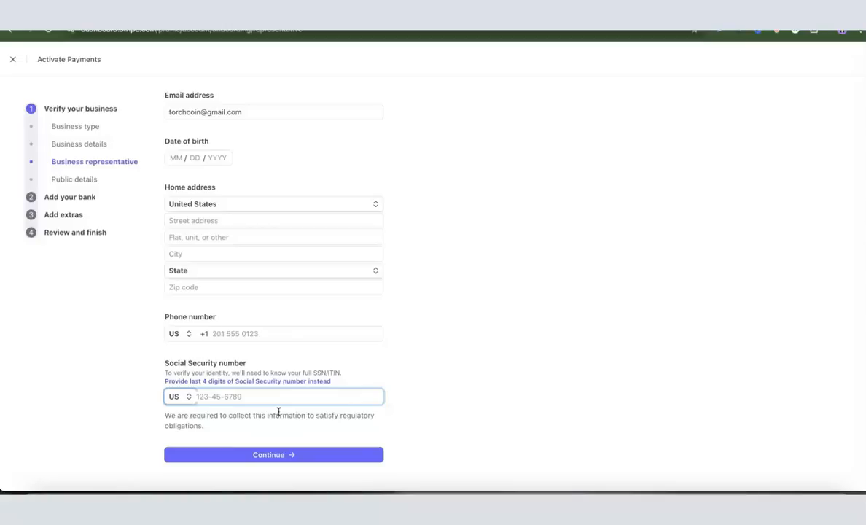
left_click(159, 419)
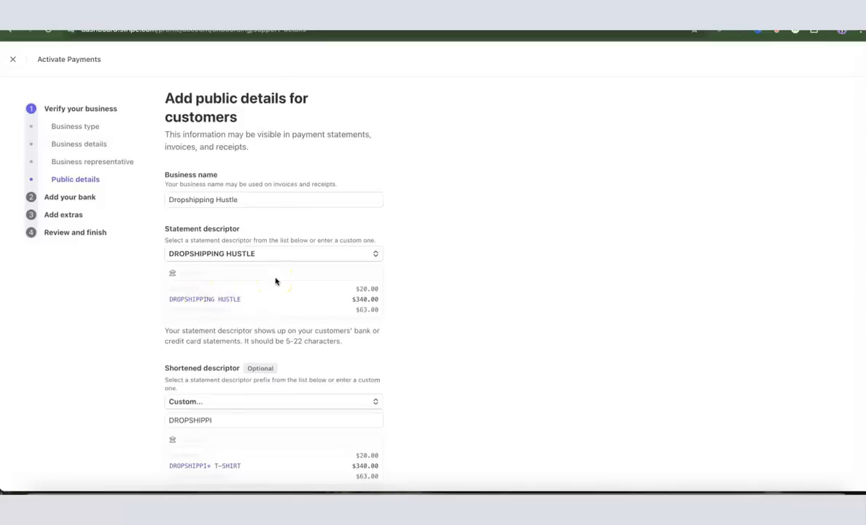
scroll(275, 280, "down", 2)
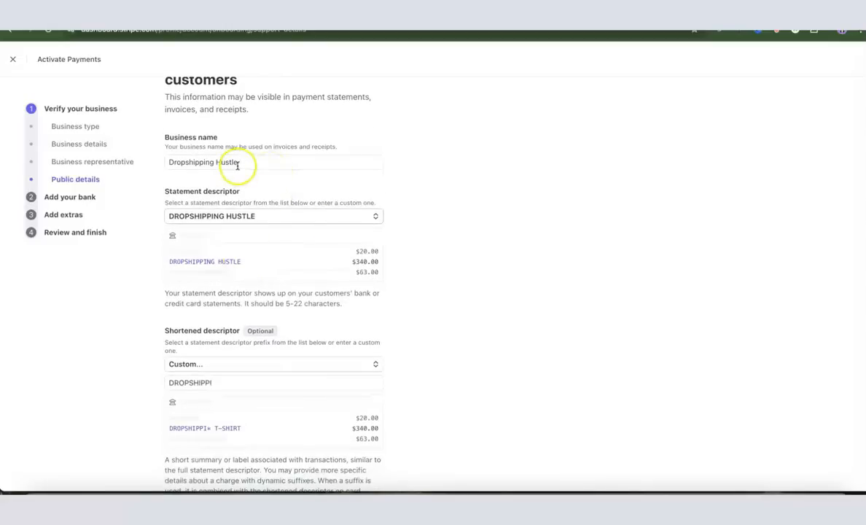
scroll(272, 217, "down", 1)
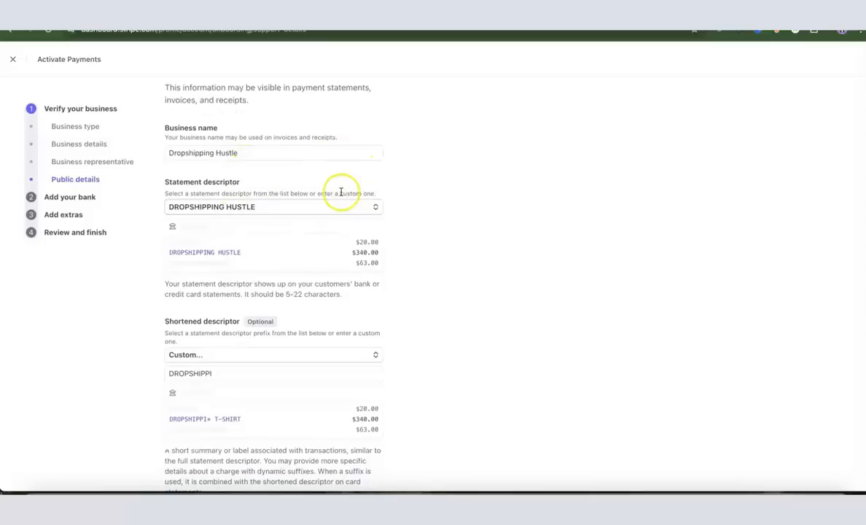
- Check the shortened descriptor choices in the public details, keeping the custom prefix DROPSHIPPI
scroll(266, 295, "down", 3)
scroll(266, 297, "down", 1)
left_click(213, 270)
scroll(213, 273, "down", 4)
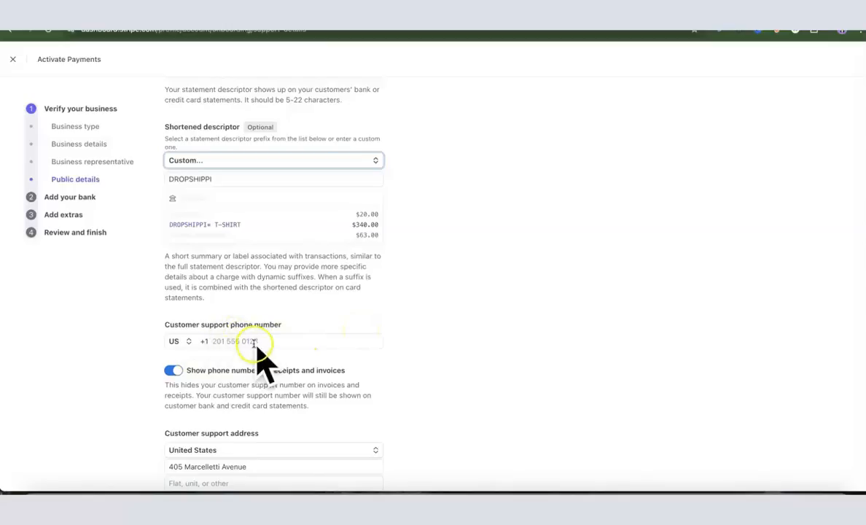
- Review the customer support phone number field, its receipt and invoice visibility setting, and the customer support address
scroll(302, 332, "down", 1)
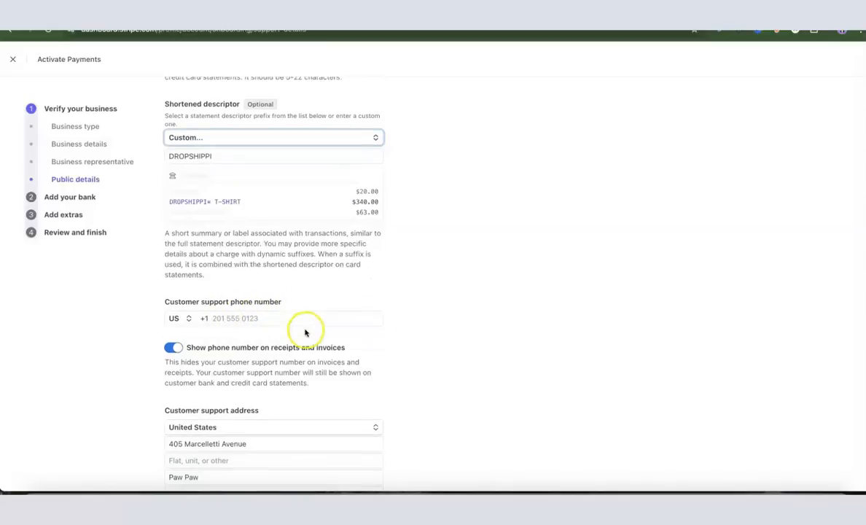
left_click(242, 318)
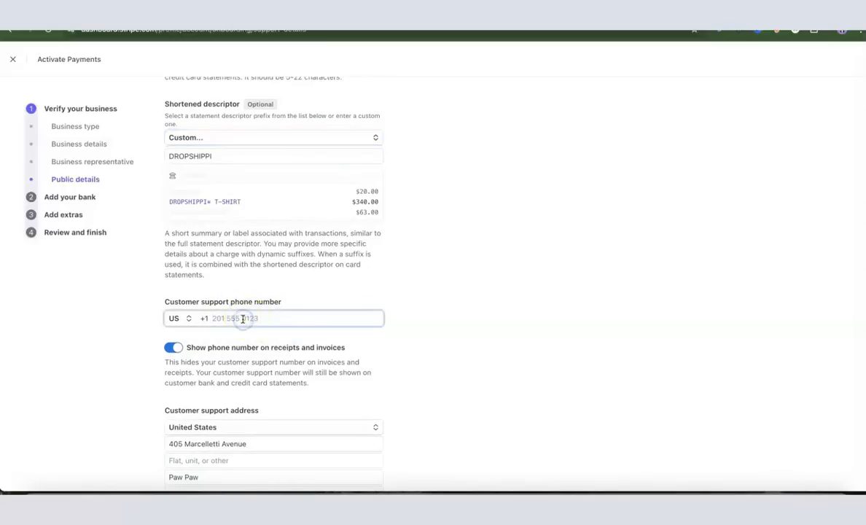
scroll(244, 324, "down", 3)
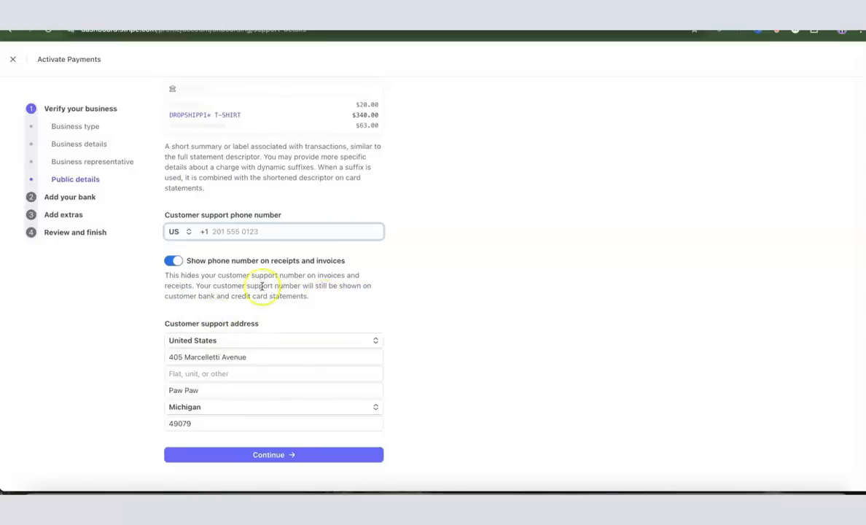
scroll(248, 282, "up", 1)
scroll(248, 282, "up", 1)
scroll(276, 282, "down", 2)
scroll(268, 339, "up", 3)
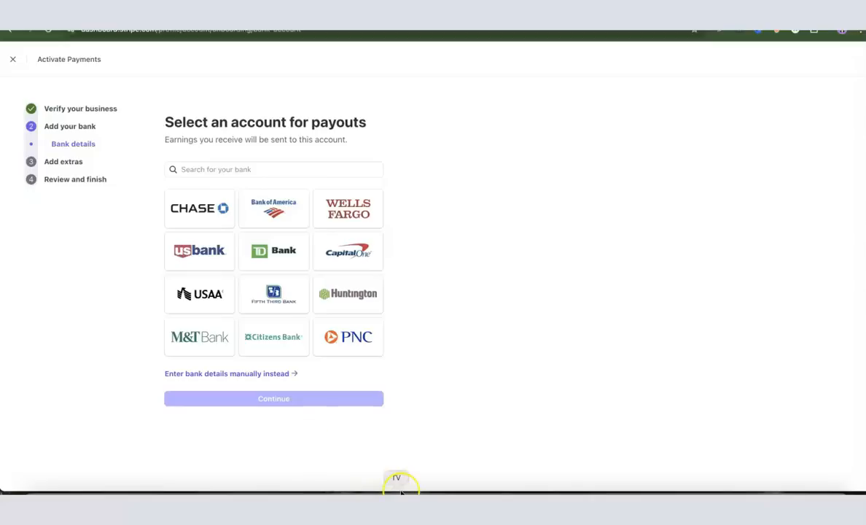
- Add the payout bank account manually with its routing number and confirmed account number, and submit the bank details
left_click(202, 375)
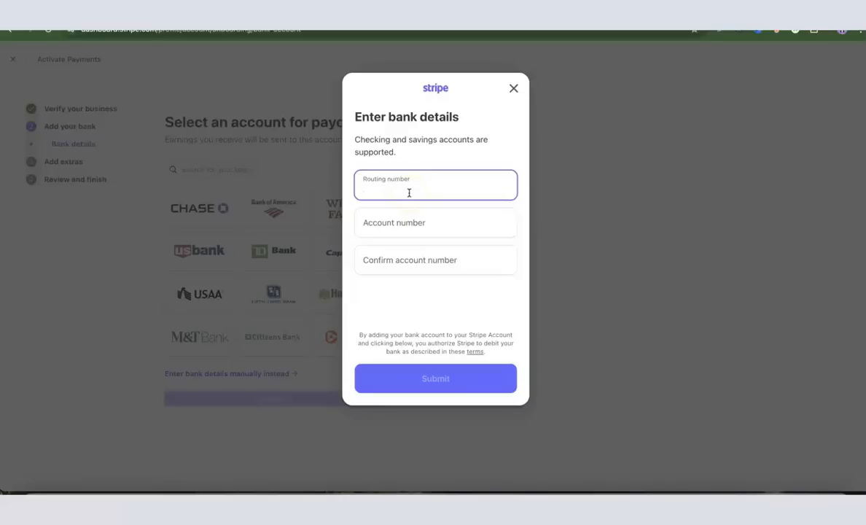
left_click(424, 390)
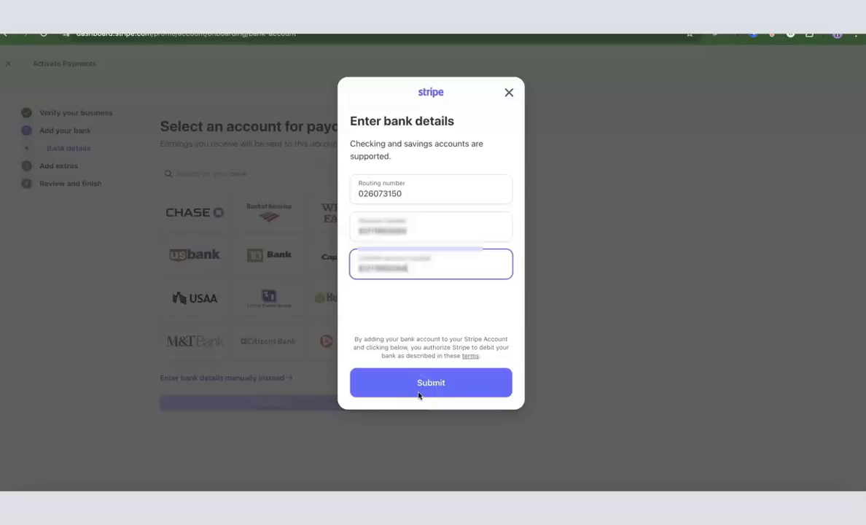
left_click(408, 393)
left_click(429, 383)
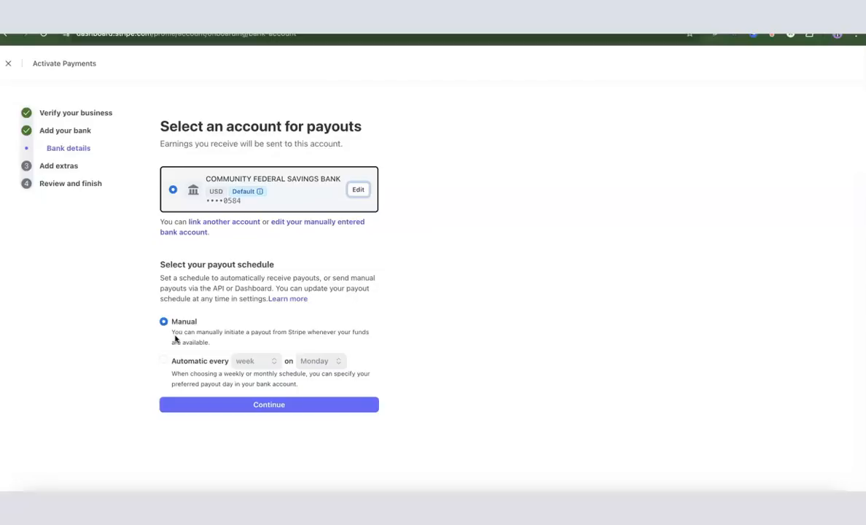
- Set the payout schedule to automatic every week on Monday and continue to the tax calculation section
left_click(251, 363)
left_click(252, 362)
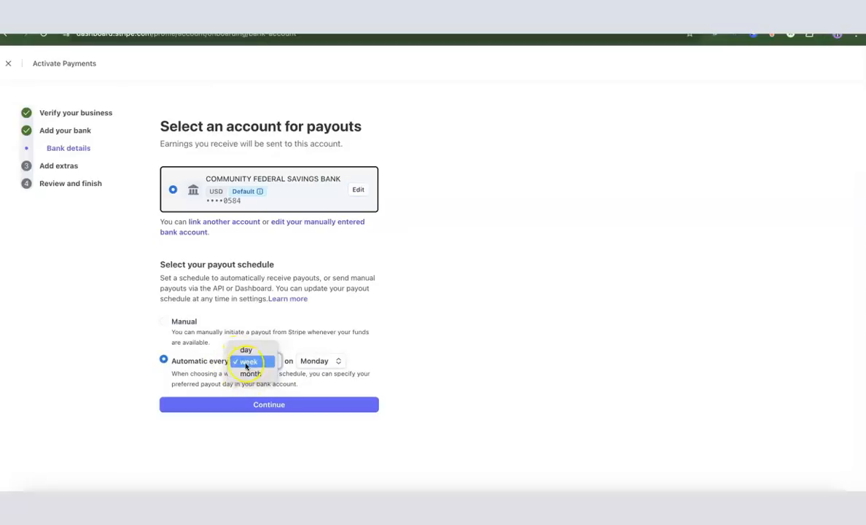
left_click(246, 362)
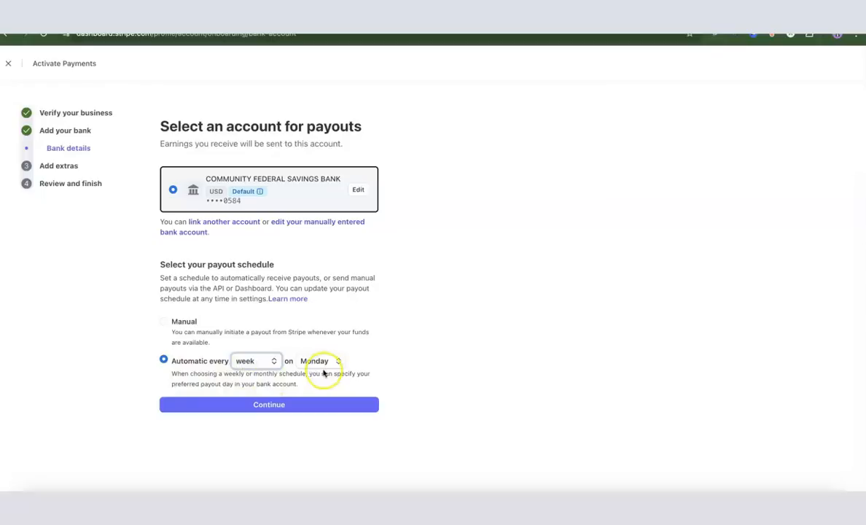
left_click(163, 325)
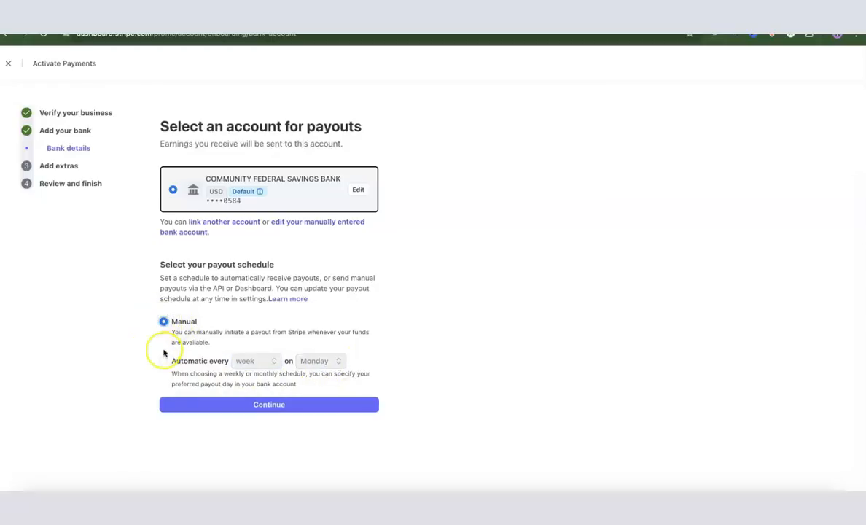
left_click(163, 361)
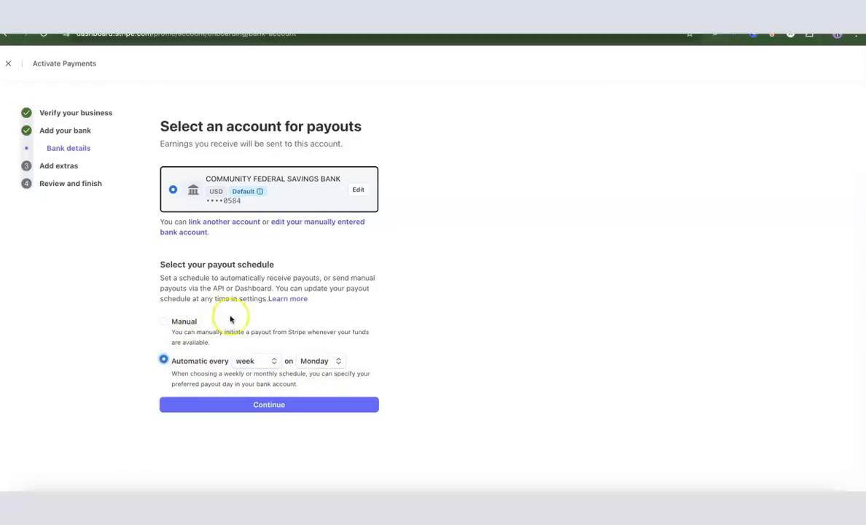
left_click(262, 406)
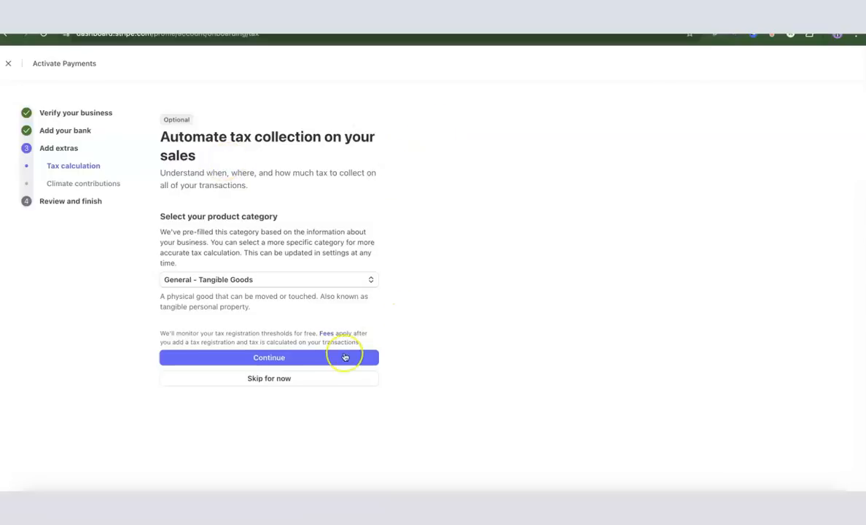
- Skip the automated tax collection for now and decline the Stripe Climate contribution
left_click(276, 385)
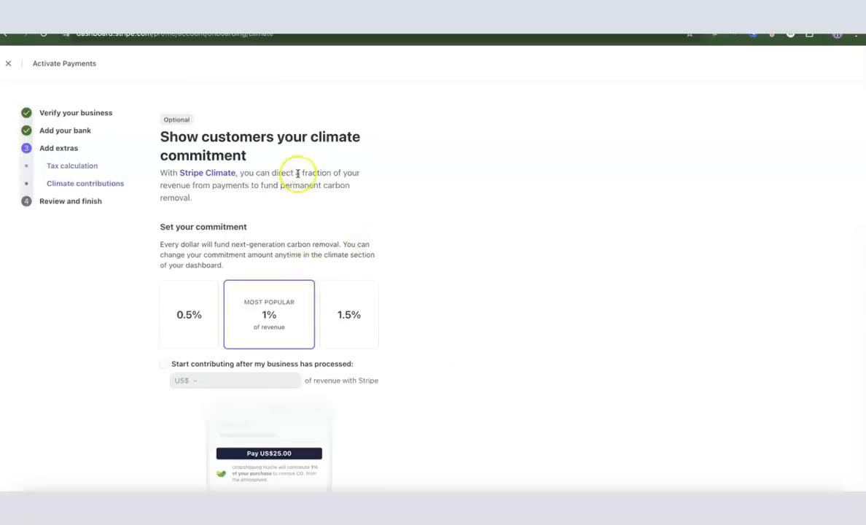
scroll(352, 170, "down", 3)
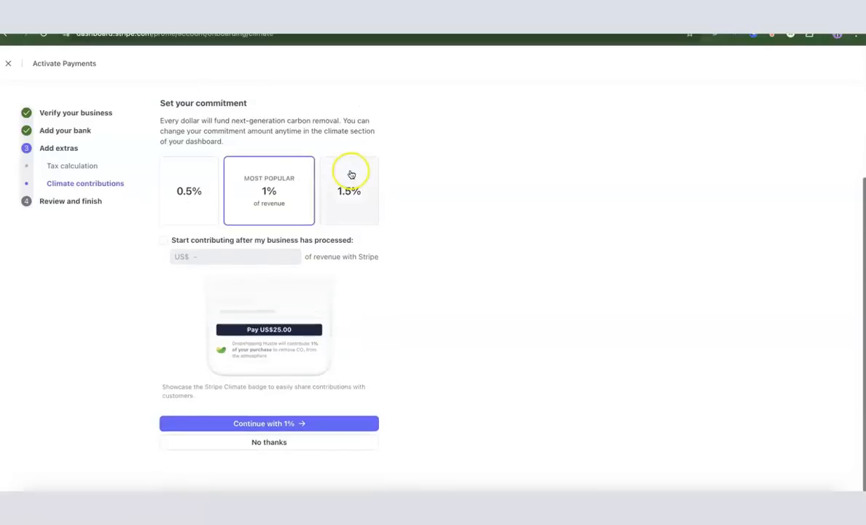
left_click(271, 443)
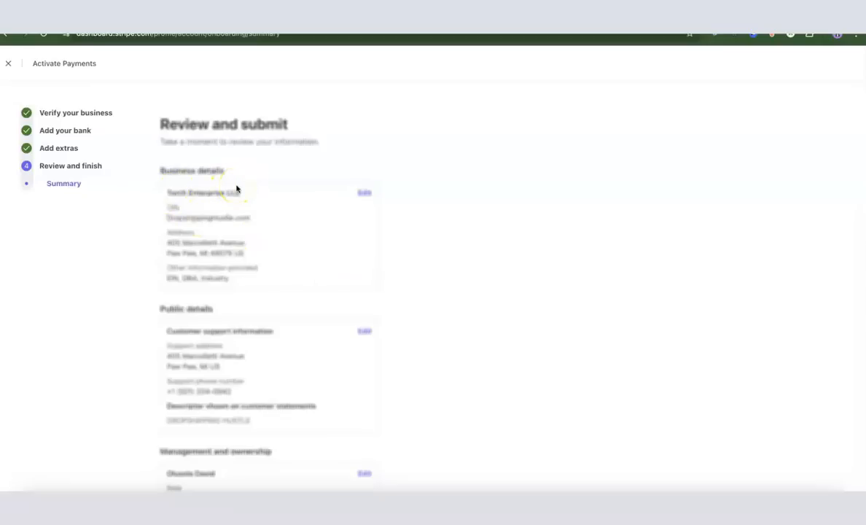
- Review the activation summary, covering the public details, management and ownership, payout, two-step authentication, tax and climate sections
scroll(236, 189, "down", 4)
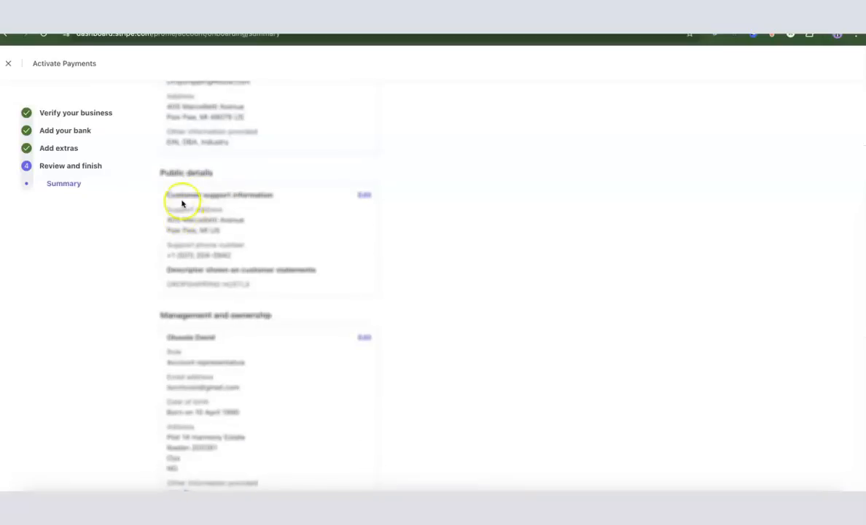
scroll(182, 201, "down", 2)
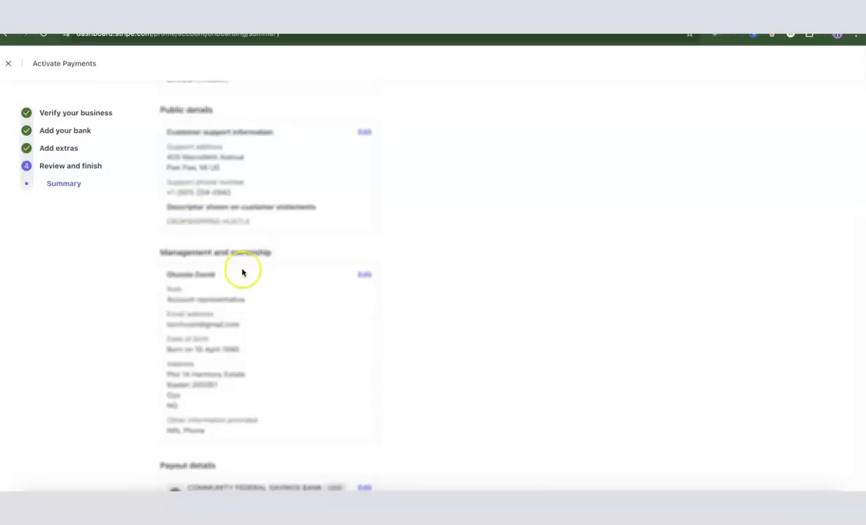
scroll(242, 250, "down", 4)
scroll(237, 252, "down", 2)
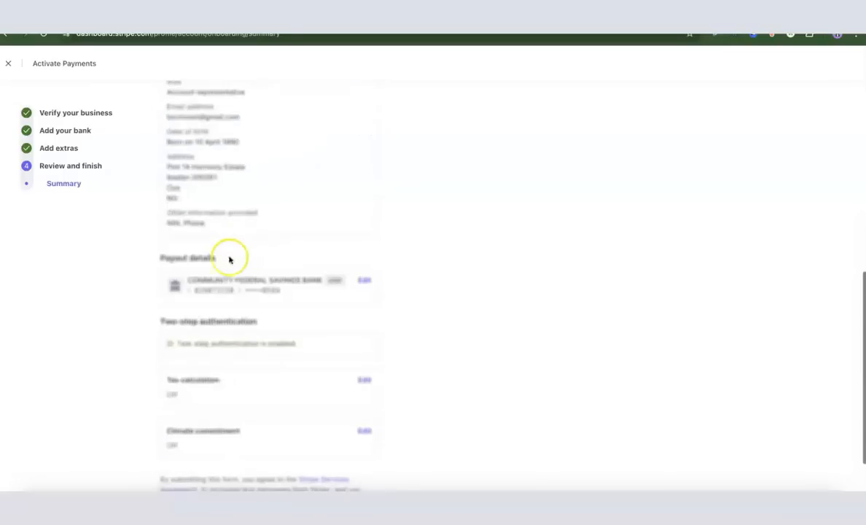
scroll(200, 266, "down", 2)
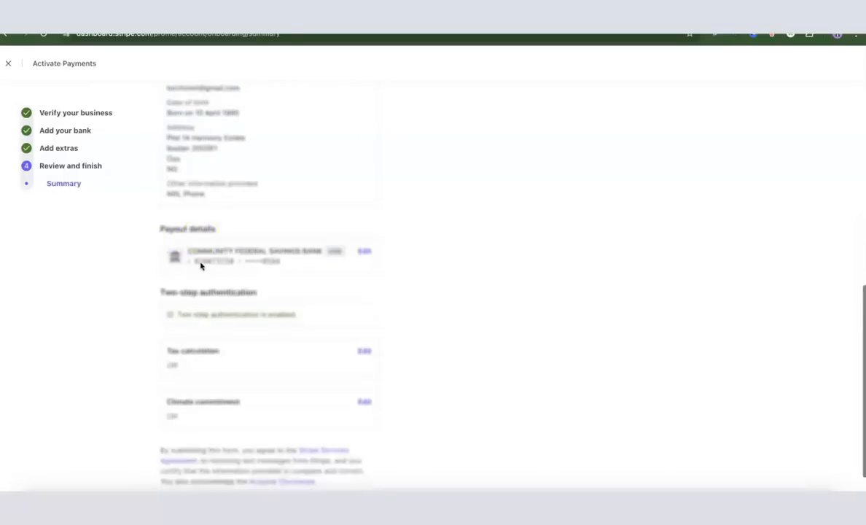